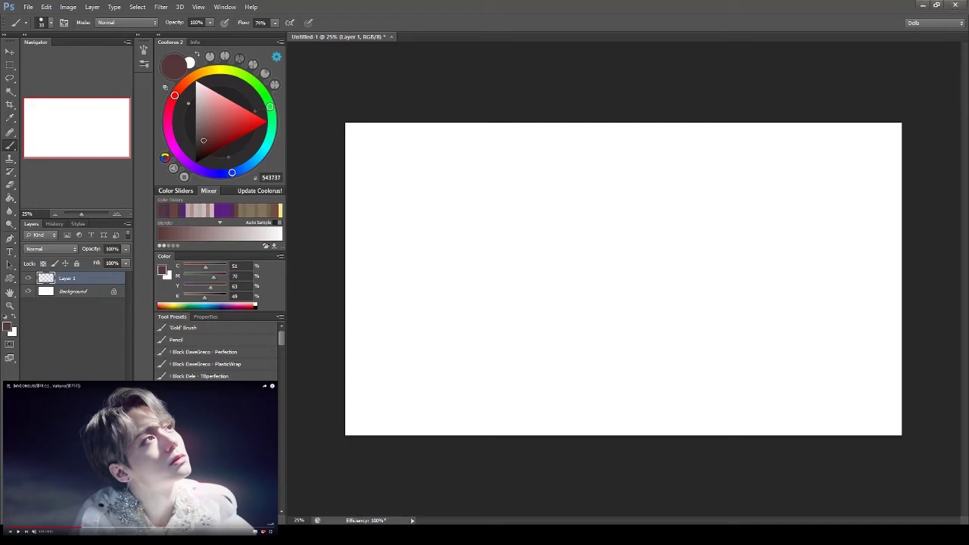
# Rough in a first figure sketch, then select all and delete it
pyautogui.moveTo(500, 201); pyautogui.dragTo(530, 260)
pyautogui.moveTo(492, 288)
pyautogui.mouseDown()
pyautogui.moveTo(534, 199)
pyautogui.moveTo(617, 314)
pyautogui.mouseUp()
pyautogui.moveTo(437, 263)
pyautogui.mouseDown()
pyautogui.moveTo(454, 220)
pyautogui.moveTo(476, 209)
pyautogui.moveTo(541, 268)
pyautogui.mouseUp()
pyautogui.moveTo(492, 288); pyautogui.dragTo(454, 378)
pyautogui.moveTo(545, 303); pyautogui.dragTo(560, 348)
pyautogui.hotkey('ctrl', 'a')
pyautogui.press('Delete')
# Try light pencil strokes for a figure, undoing the misplaced ones, and outline head and shoulder
pyautogui.moveTo(488, 218); pyautogui.dragTo(461, 324)
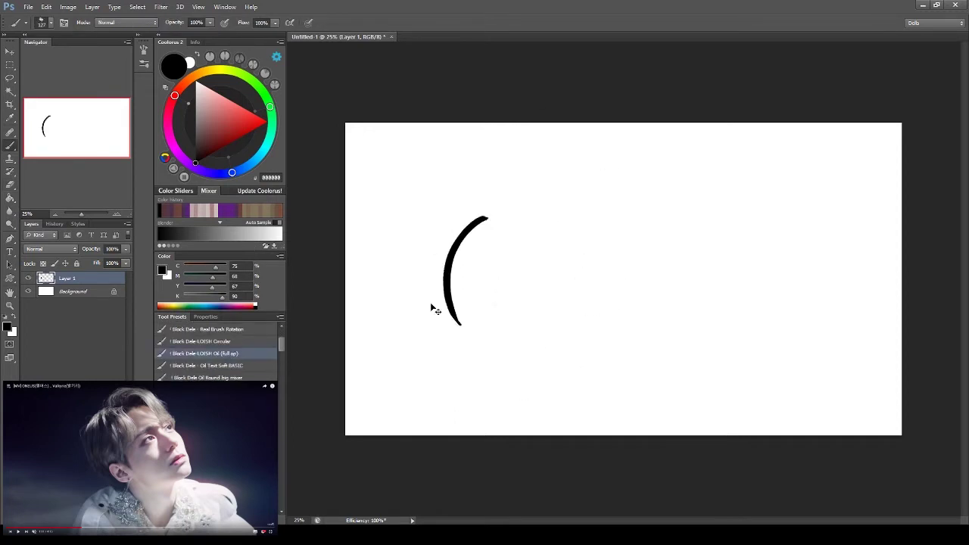
pyautogui.hotkey('ctrl', 'z')
pyautogui.moveTo(562, 216); pyautogui.dragTo(627, 235)
pyautogui.hotkey('ctrl', 'z')
pyautogui.moveTo(543, 271)
pyautogui.mouseDown()
pyautogui.moveTo(538, 199)
pyautogui.moveTo(525, 292)
pyautogui.mouseUp()
pyautogui.moveTo(533, 329)
pyautogui.mouseDown()
pyautogui.moveTo(525, 193)
pyautogui.moveTo(566, 242)
pyautogui.mouseUp()
pyautogui.moveTo(512, 190)
pyautogui.mouseDown()
pyautogui.moveTo(479, 231)
pyautogui.moveTo(499, 297)
pyautogui.mouseUp()
pyautogui.moveTo(460, 258); pyautogui.dragTo(507, 246)
# Sketch a second head with centre line, jaw and eye guides, hair, ear and mouth
pyautogui.moveTo(654, 155); pyautogui.dragTo(634, 261)
pyautogui.moveTo(627, 206); pyautogui.dragTo(663, 203)
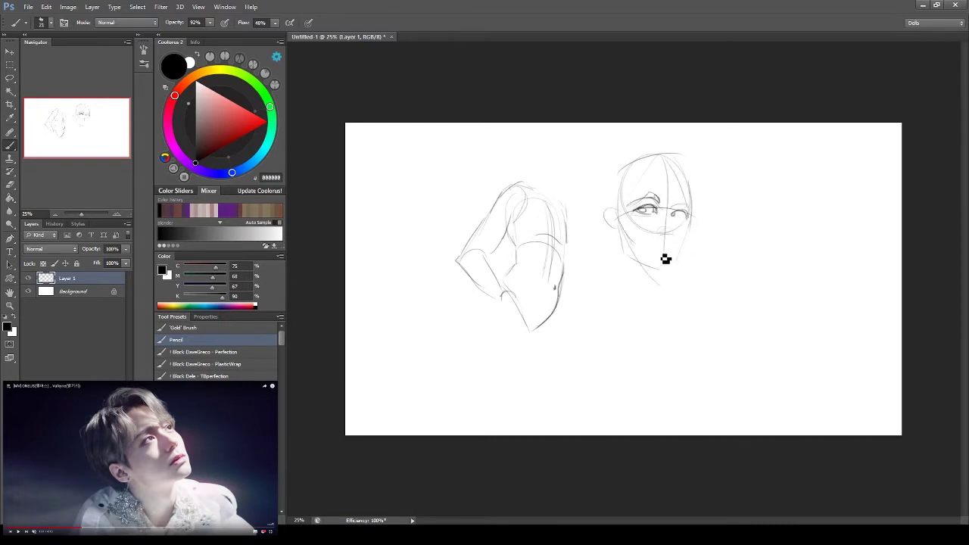
pyautogui.moveTo(608, 198); pyautogui.dragTo(613, 231)
pyautogui.moveTo(642, 156); pyautogui.dragTo(622, 203)
pyautogui.moveTo(677, 159); pyautogui.dragTo(692, 204)
pyautogui.moveTo(649, 247); pyautogui.dragTo(667, 253)
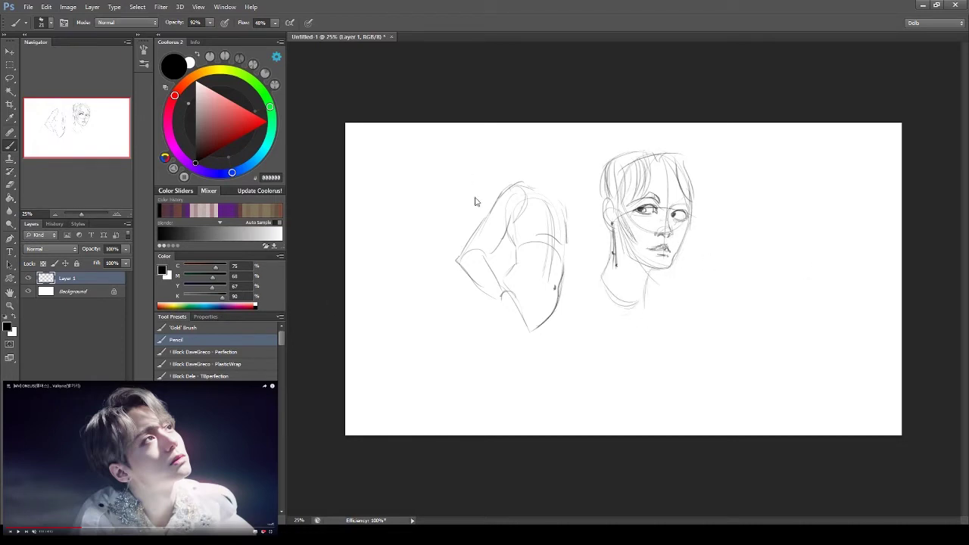
# Clear the sketches and draw a fresh centred head circle, jaw, neck, shoulders and hair contour
pyautogui.press('Delete')
pyautogui.moveTo(556, 249)
pyautogui.mouseDown()
pyautogui.moveTo(553, 259)
pyautogui.moveTo(643, 187)
pyautogui.mouseUp()
pyautogui.moveTo(542, 236)
pyautogui.mouseDown()
pyautogui.moveTo(663, 299)
pyautogui.moveTo(628, 383)
pyautogui.mouseUp()
pyautogui.moveTo(564, 293)
pyautogui.mouseDown()
pyautogui.moveTo(560, 336)
pyautogui.moveTo(456, 391)
pyautogui.mouseUp()
pyautogui.moveTo(591, 153)
pyautogui.mouseDown()
pyautogui.moveTo(514, 257)
pyautogui.moveTo(565, 264)
pyautogui.mouseUp()
pyautogui.moveTo(628, 256); pyautogui.dragTo(636, 220)
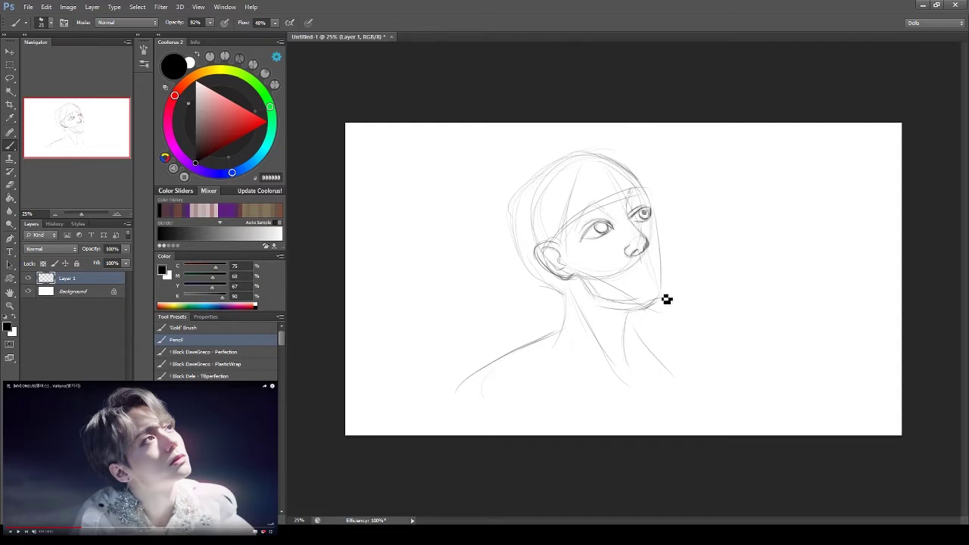
# Redraw the chin, darken the left eye, and sketch shoulder, neck and collarbone lines
pyautogui.hotkey('ctrl', 'z')
pyautogui.moveTo(664, 292); pyautogui.dragTo(606, 303)
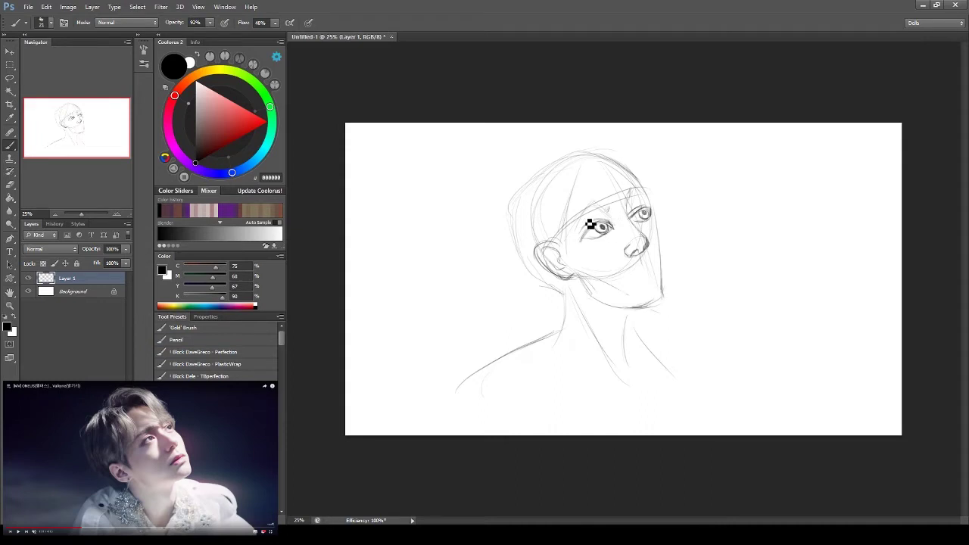
pyautogui.moveTo(590, 224); pyautogui.dragTo(610, 222)
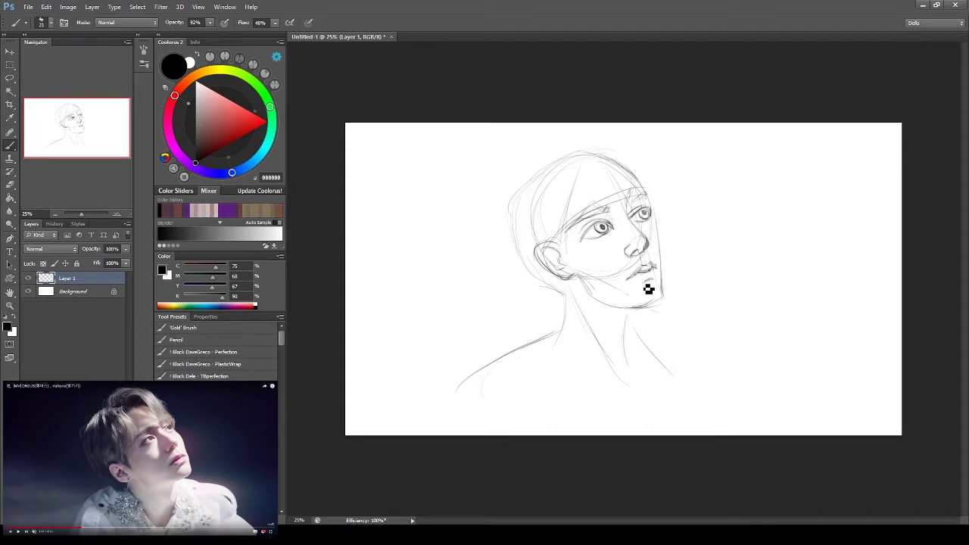
pyautogui.moveTo(632, 318); pyautogui.dragTo(749, 398)
pyautogui.moveTo(473, 379); pyautogui.dragTo(598, 390)
pyautogui.moveTo(560, 318); pyautogui.dragTo(602, 357)
pyautogui.moveTo(632, 322)
pyautogui.mouseDown()
pyautogui.moveTo(636, 382)
pyautogui.moveTo(655, 405)
pyautogui.mouseUp()
pyautogui.moveTo(560, 317)
pyautogui.mouseDown()
pyautogui.moveTo(520, 348)
pyautogui.moveTo(473, 432)
pyautogui.mouseUp()
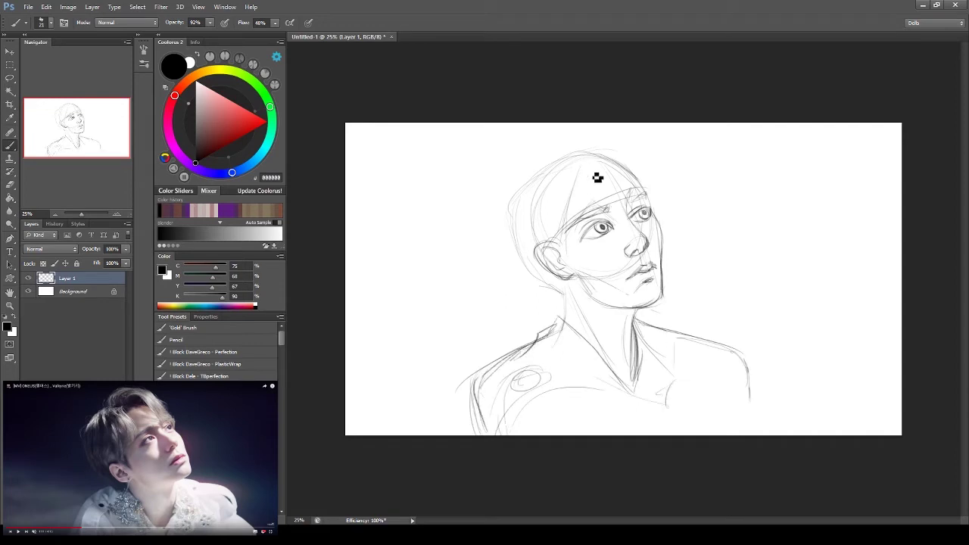
# Flip the canvas horizontally and add hair strands across the left, top and right of the head
pyautogui.moveTo(530, 172)
pyautogui.mouseDown()
pyautogui.moveTo(506, 209)
pyautogui.moveTo(503, 278)
pyautogui.mouseUp()
pyautogui.press('h')
pyautogui.moveTo(652, 145)
pyautogui.mouseDown()
pyautogui.moveTo(606, 208)
pyautogui.moveTo(602, 198)
pyautogui.mouseUp()
pyautogui.moveTo(681, 136); pyautogui.dragTo(601, 218)
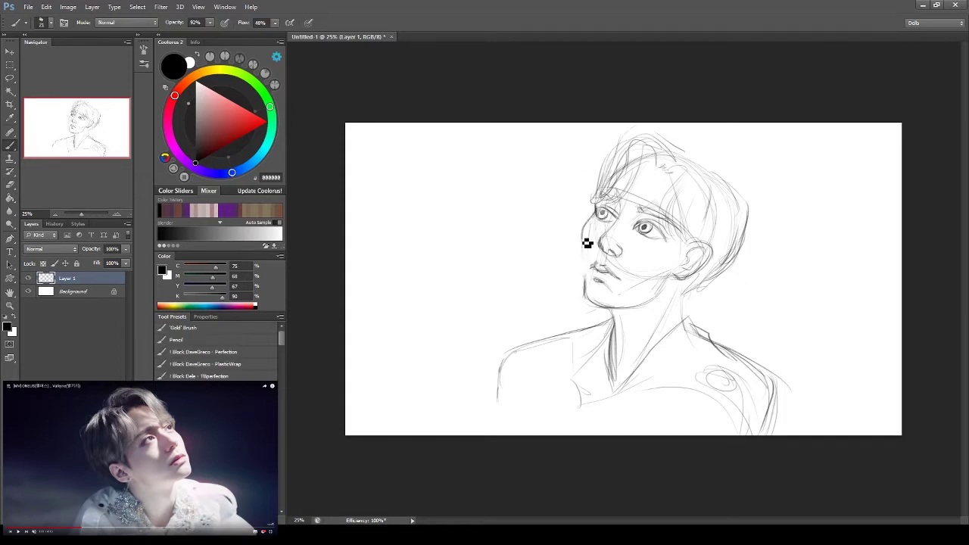
pyautogui.moveTo(652, 163); pyautogui.dragTo(683, 195)
pyautogui.moveTo(675, 148); pyautogui.dragTo(735, 199)
# Add lines down the neck, along the shoulders and the left cheek
pyautogui.moveTo(746, 163); pyautogui.dragTo(723, 265)
pyautogui.moveTo(683, 292)
pyautogui.mouseDown()
pyautogui.moveTo(690, 315)
pyautogui.moveTo(780, 394)
pyautogui.mouseUp()
pyautogui.moveTo(522, 340); pyautogui.dragTo(485, 433)
pyautogui.moveTo(585, 231); pyautogui.dragTo(589, 282)
# Alternate eraser and brush to tidy the sketch, then flip the canvas back
pyautogui.press('e')
pyautogui.press('b')
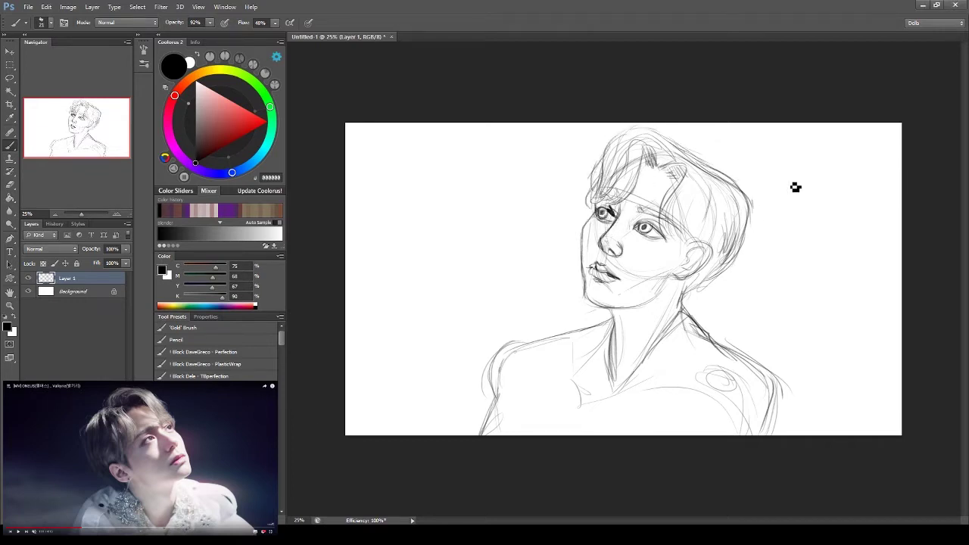
pyautogui.press('e')
pyautogui.press('b')
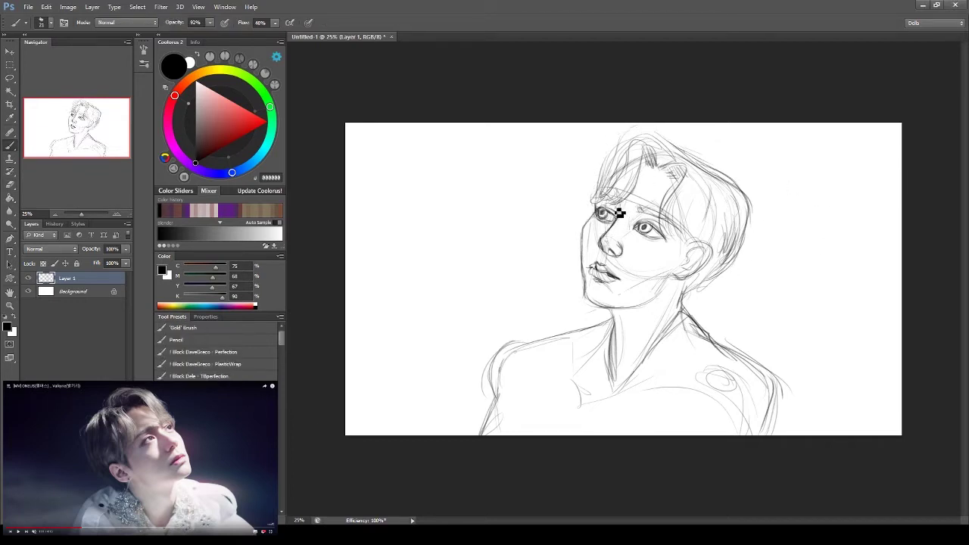
pyautogui.press('h')
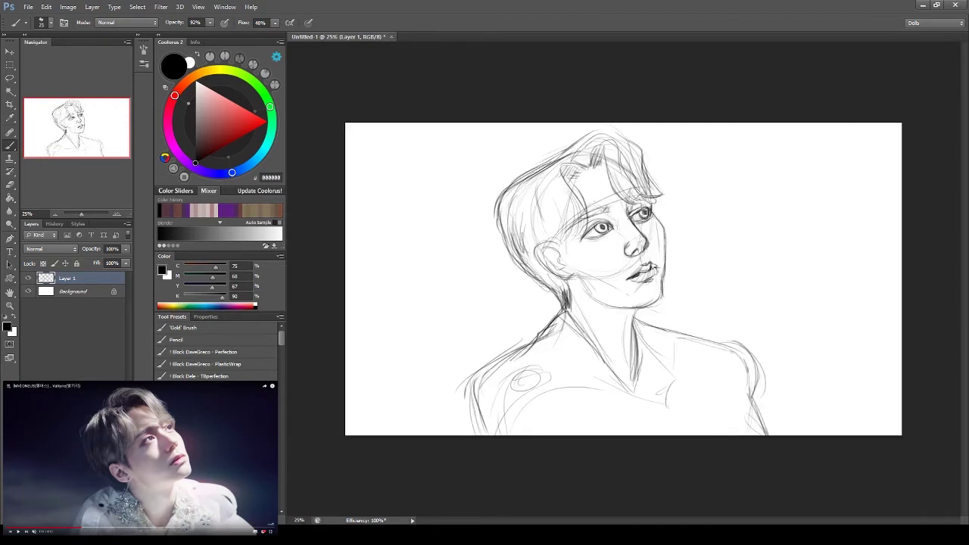
# Darken the ear and neck, erase stray lines by the eye and cheek, and redraw the left shoulder
pyautogui.moveTo(557, 279); pyautogui.dragTo(562, 328)
pyautogui.press('e')
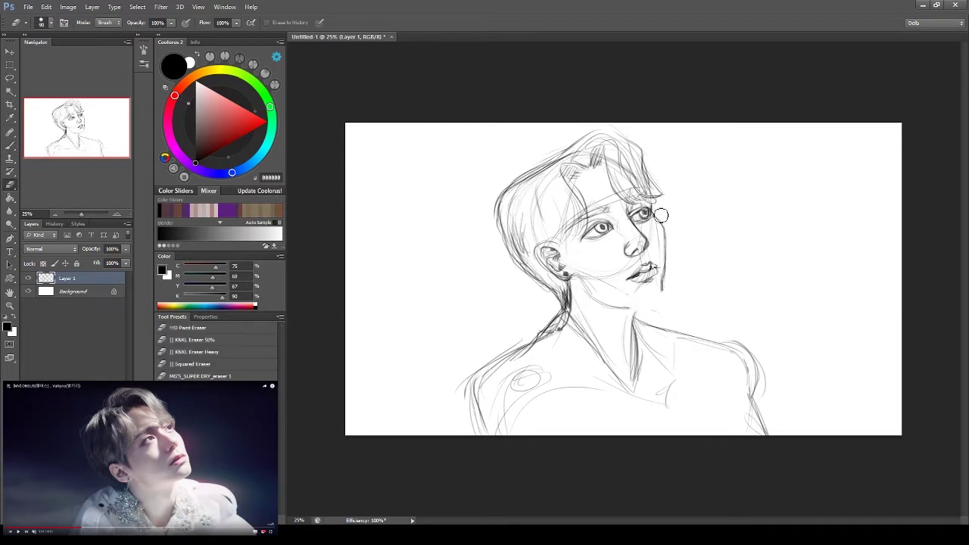
pyautogui.moveTo(661, 216); pyautogui.dragTo(660, 290)
pyautogui.press('b')
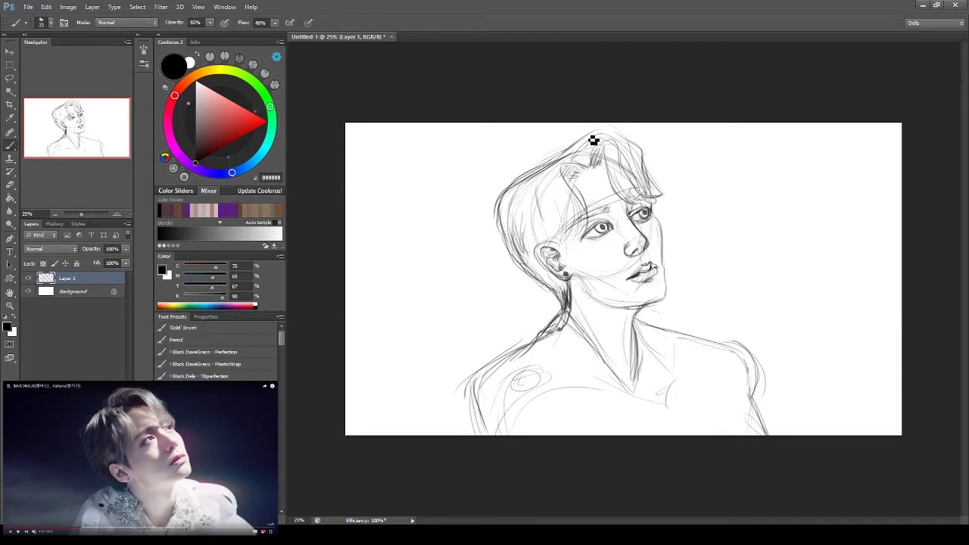
pyautogui.press('e')
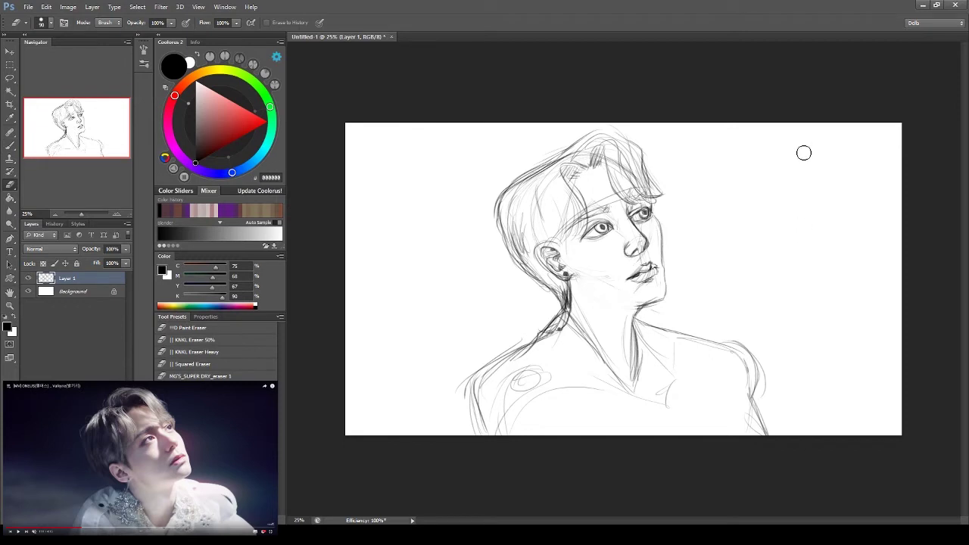
pyautogui.press('b')
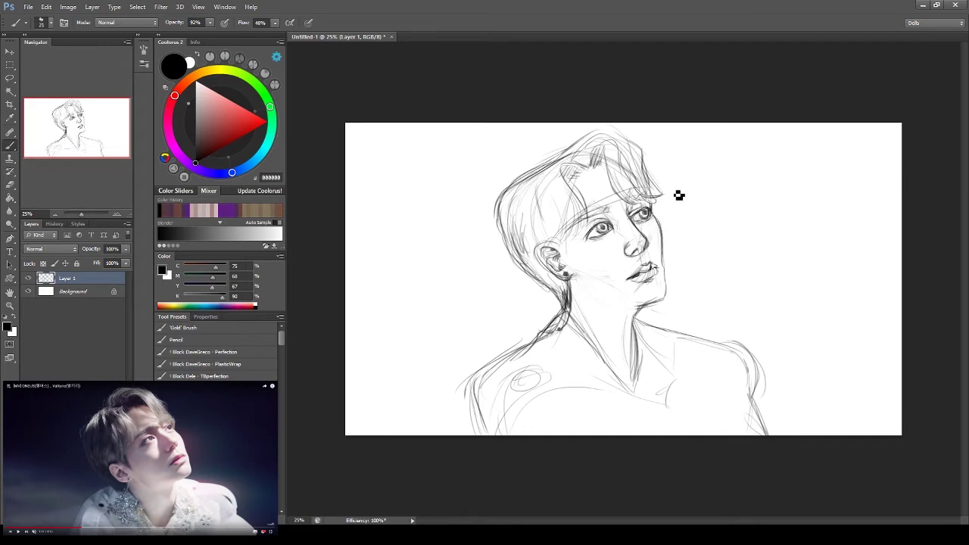
pyautogui.press('e')
pyautogui.moveTo(530, 333)
pyautogui.mouseDown()
pyautogui.moveTo(489, 391)
pyautogui.moveTo(488, 435)
pyautogui.mouseUp()
# Add Layer 2 beneath the sketch and fill it with dark indigo 1F1736
pyautogui.press('b')
pyautogui.hotkey('ctrl', 'shift', 'alt', 'n')
pyautogui.hotkey('ctrl', '[')
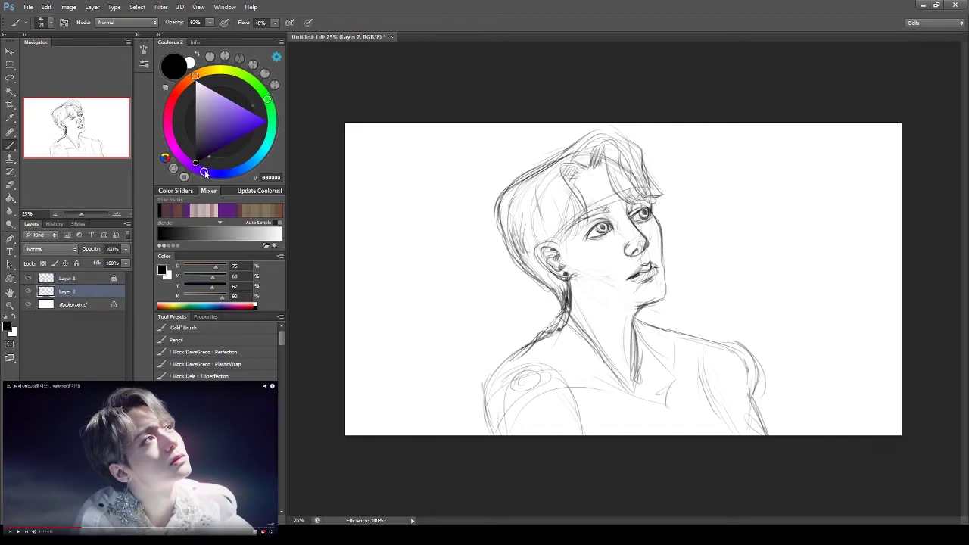
pyautogui.press('r')
pyautogui.hotkey('alt', 'BackSpace')
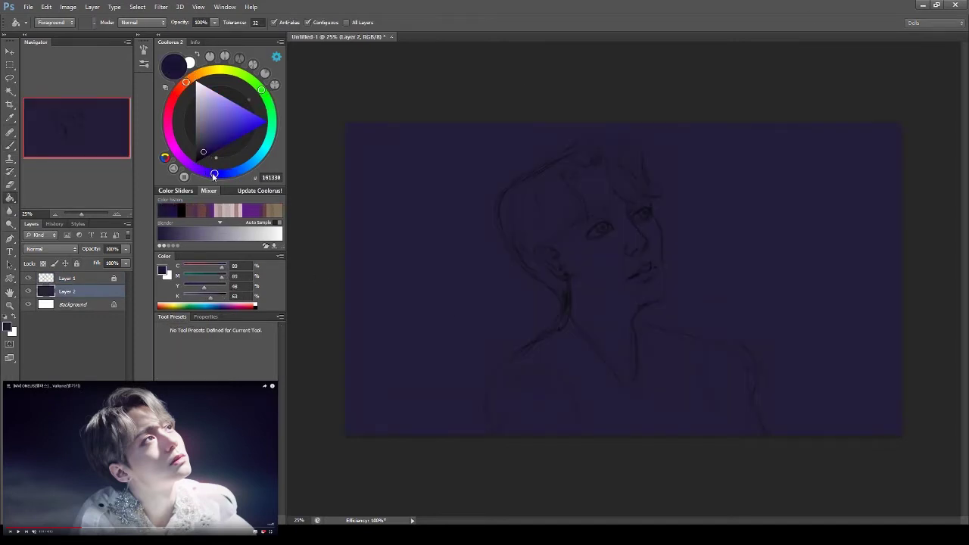
# Add Layer 3 and paint light cloud strokes across the lower half
pyautogui.hotkey('ctrl', 'shift', 'alt', 'n')
pyautogui.press('b')
pyautogui.moveTo(377, 348)
pyautogui.mouseDown()
pyautogui.moveTo(724, 305)
pyautogui.moveTo(757, 340)
pyautogui.moveTo(779, 316)
pyautogui.moveTo(455, 379)
pyautogui.mouseUp()
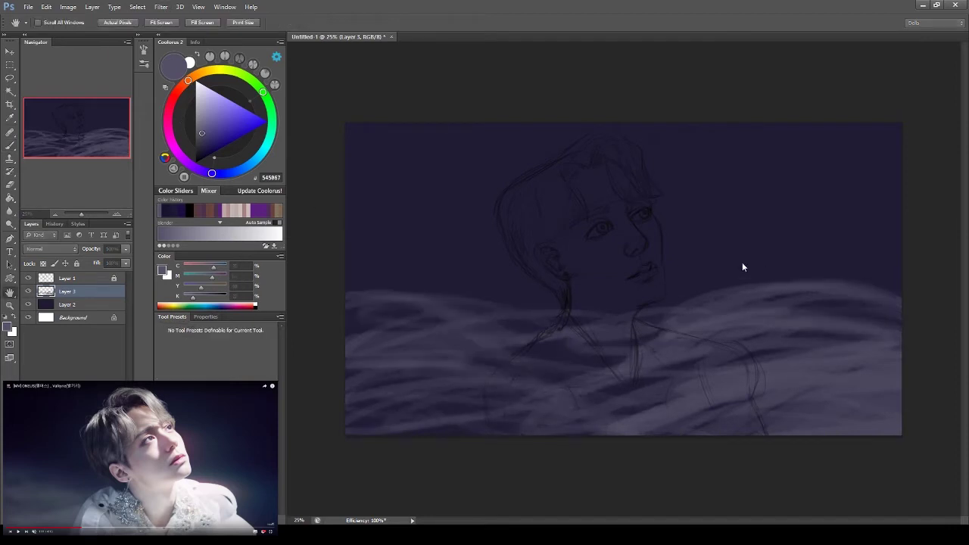
# Extend the clouds left and right, then on new Layer 4 paint the collar and jacket in B8ADC8
pyautogui.moveTo(530, 356)
pyautogui.mouseDown()
pyautogui.moveTo(386, 311)
pyautogui.moveTo(463, 350)
pyautogui.mouseUp()
pyautogui.moveTo(893, 386)
pyautogui.mouseDown()
pyautogui.moveTo(764, 432)
pyautogui.moveTo(659, 424)
pyautogui.mouseUp()
pyautogui.hotkey('ctrl', 'shift', 'alt', 'n')
pyautogui.click(200, 103)
pyautogui.moveTo(492, 408)
pyautogui.mouseDown()
pyautogui.moveTo(560, 320)
pyautogui.moveTo(558, 344)
pyautogui.moveTo(590, 424)
pyautogui.mouseUp()
pyautogui.moveTo(636, 326); pyautogui.dragTo(757, 424)
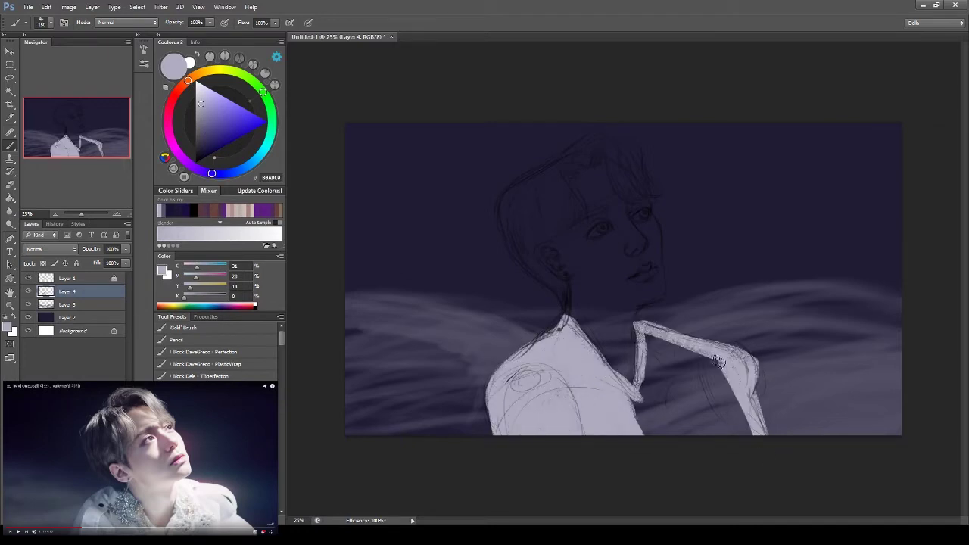
pyautogui.moveTo(750, 341); pyautogui.dragTo(643, 424)
pyautogui.moveTo(644, 326); pyautogui.dragTo(750, 355)
# Trim the right shoulder edge and cover the neck, ear, face and hair with lavender base
pyautogui.press('e')
pyautogui.moveTo(772, 424)
pyautogui.mouseDown()
pyautogui.moveTo(756, 356)
pyautogui.moveTo(757, 408)
pyautogui.mouseUp()
pyautogui.press('b')
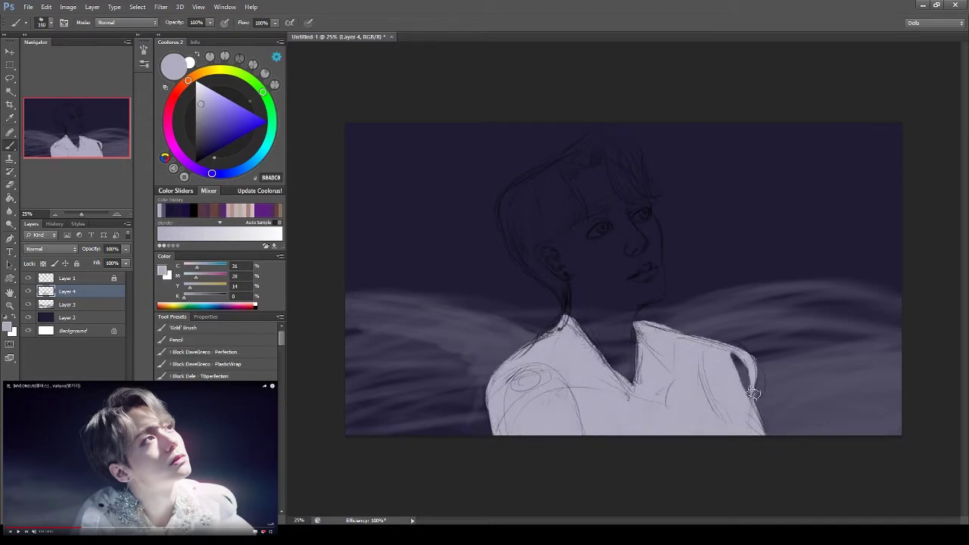
pyautogui.moveTo(564, 276); pyautogui.dragTo(591, 345)
pyautogui.moveTo(590, 295); pyautogui.dragTo(636, 386)
pyautogui.moveTo(507, 204)
pyautogui.mouseDown()
pyautogui.moveTo(577, 276)
pyautogui.moveTo(651, 257)
pyautogui.mouseUp()
pyautogui.moveTo(651, 219); pyautogui.dragTo(670, 303)
pyautogui.moveTo(621, 140)
pyautogui.mouseDown()
pyautogui.moveTo(515, 227)
pyautogui.moveTo(636, 151)
pyautogui.mouseUp()
pyautogui.moveTo(583, 265)
pyautogui.mouseDown()
pyautogui.moveTo(601, 306)
pyautogui.moveTo(644, 261)
pyautogui.moveTo(670, 277)
pyautogui.mouseUp()
# Erase rough patches beside the face and left shoulder, and repaint the left hair edge
pyautogui.press('e')
pyautogui.moveTo(674, 235)
pyautogui.mouseDown()
pyautogui.moveTo(673, 297)
pyautogui.moveTo(657, 197)
pyautogui.mouseUp()
pyautogui.press('b')
pyautogui.moveTo(500, 227); pyautogui.dragTo(530, 216)
pyautogui.press('e')
pyautogui.moveTo(492, 420); pyautogui.dragTo(545, 310)
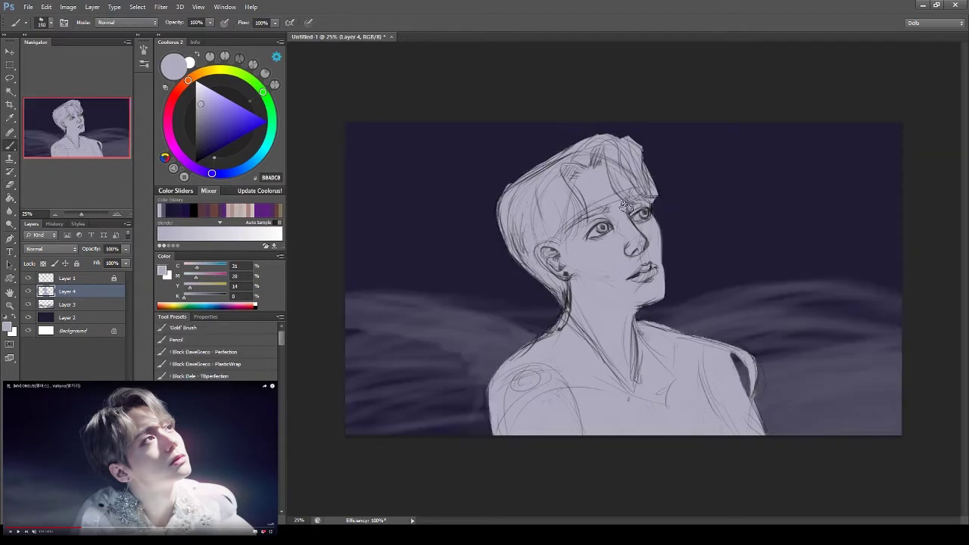
pyautogui.hotkey('alt', '[')
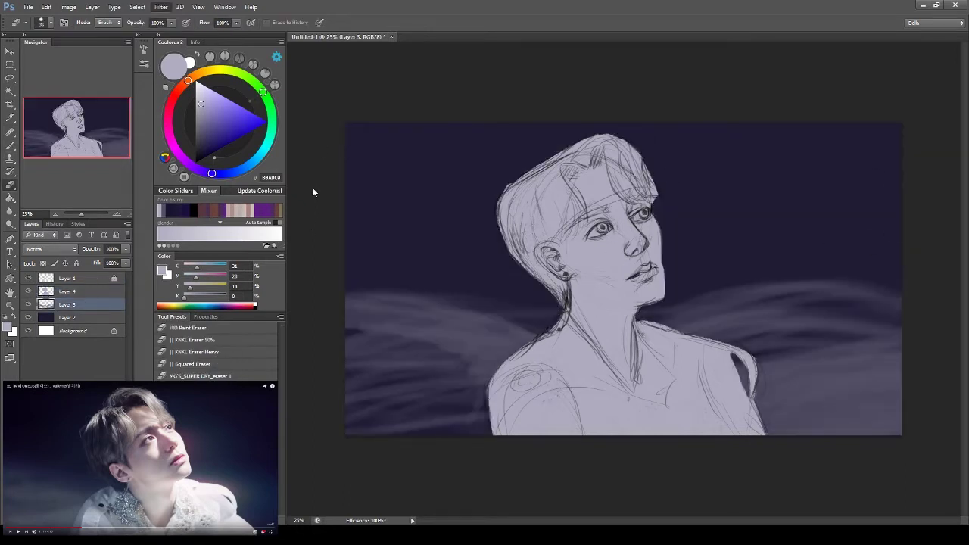
# Apply Hue/Saturation to Layer 4, group it, and add a new Layer 5
pyautogui.hotkey('alt', ']')
pyautogui.hotkey('ctrl', 'u')
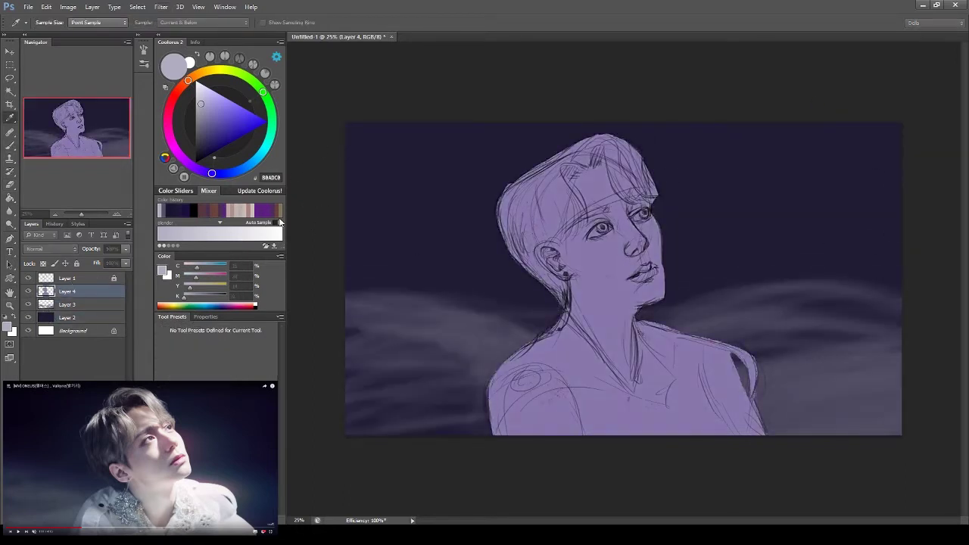
pyautogui.press('Escape')
pyautogui.hotkey('ctrl', 'g')
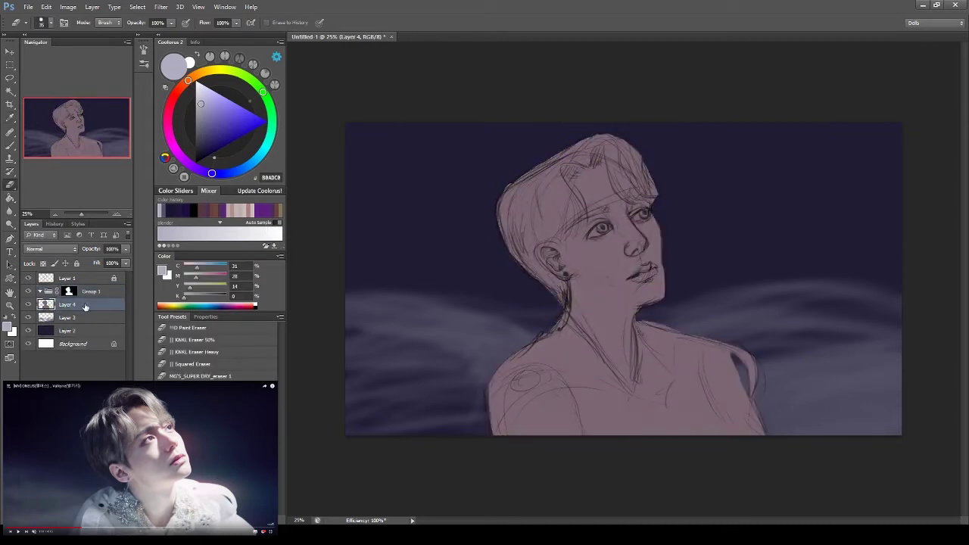
pyautogui.hotkey('ctrl', 'shift', 'alt', 'n')
# Pick the skin tone C49899 and paint light highlights on the face, cheek and forehead
pyautogui.press('b')
pyautogui.click(174, 109)
pyautogui.moveTo(174, 109); pyautogui.dragTo(176, 92)
pyautogui.moveTo(605, 228); pyautogui.dragTo(613, 257)
pyautogui.moveTo(632, 204)
pyautogui.mouseDown()
pyautogui.moveTo(629, 246)
pyautogui.moveTo(662, 286)
pyautogui.moveTo(645, 304)
pyautogui.moveTo(629, 375)
pyautogui.mouseUp()
pyautogui.moveTo(594, 179); pyautogui.dragTo(635, 212)
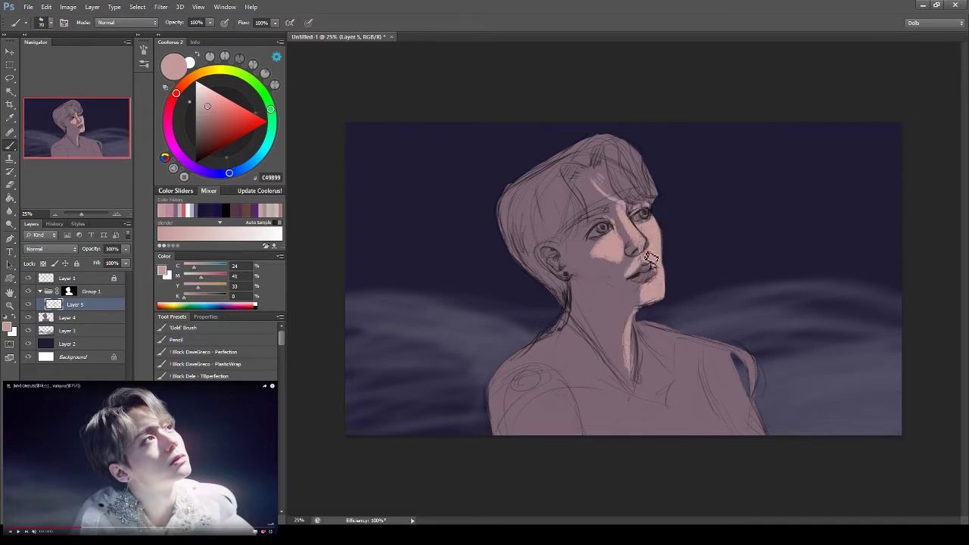
# Sample purple-mauve shadow tones and shade the nose side, cheek, neck and under the chin
pyautogui.keyDown('alt'); pyautogui.click(654, 301); pyautogui.keyUp('alt')
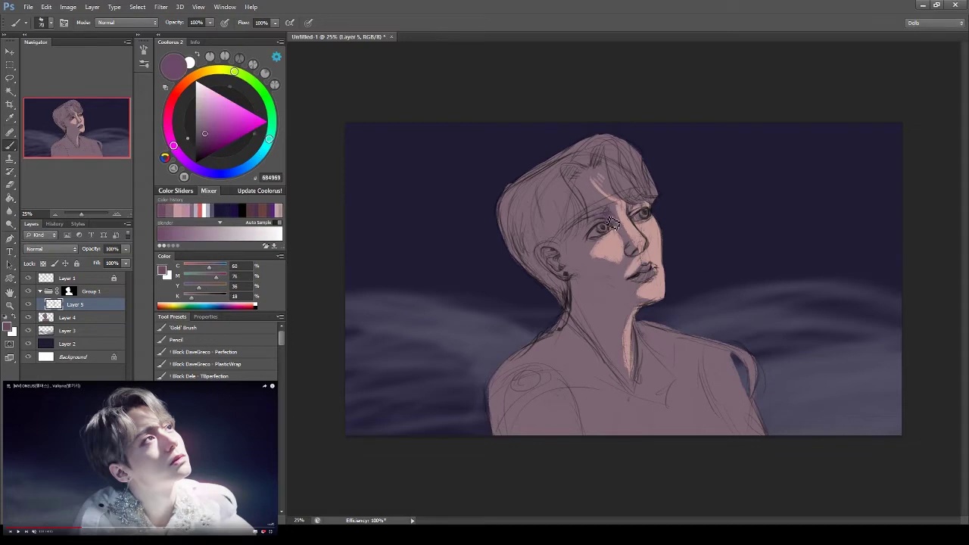
pyautogui.moveTo(626, 252)
pyautogui.mouseDown()
pyautogui.moveTo(629, 272)
pyautogui.moveTo(622, 221)
pyautogui.mouseUp()
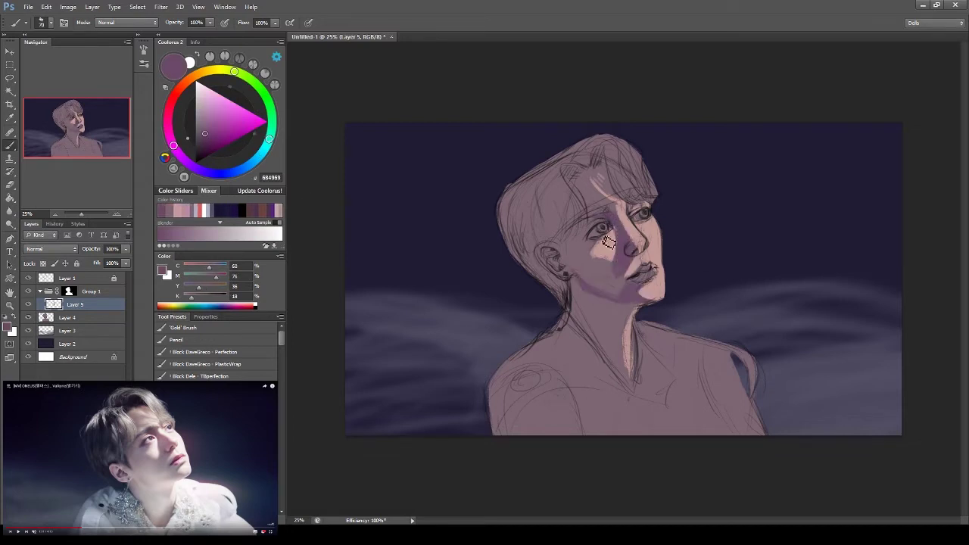
pyautogui.keyDown('alt'); pyautogui.click(580, 237); pyautogui.keyUp('alt')
pyautogui.keyDown('alt'); pyautogui.click(617, 287); pyautogui.keyUp('alt')
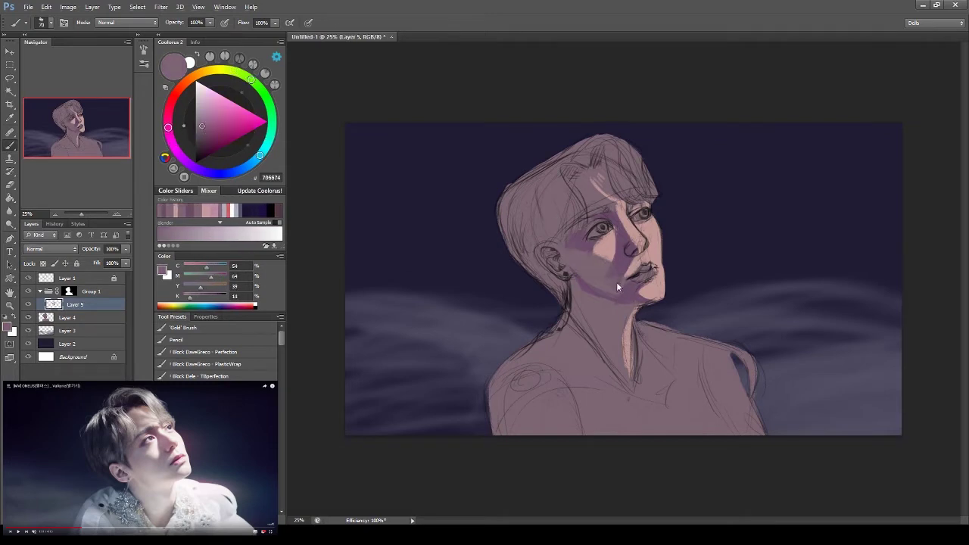
pyautogui.keyDown('alt'); pyautogui.click(636, 210); pyautogui.keyUp('alt')
pyautogui.moveTo(574, 280)
pyautogui.mouseDown()
pyautogui.moveTo(581, 326)
pyautogui.moveTo(630, 393)
pyautogui.mouseUp()
pyautogui.moveTo(609, 305); pyautogui.dragTo(640, 326)
# Sample the light skin pink from the face and add a new empty Layer 6 on top
pyautogui.keyDown('alt'); pyautogui.click(615, 333); pyautogui.keyUp('alt')
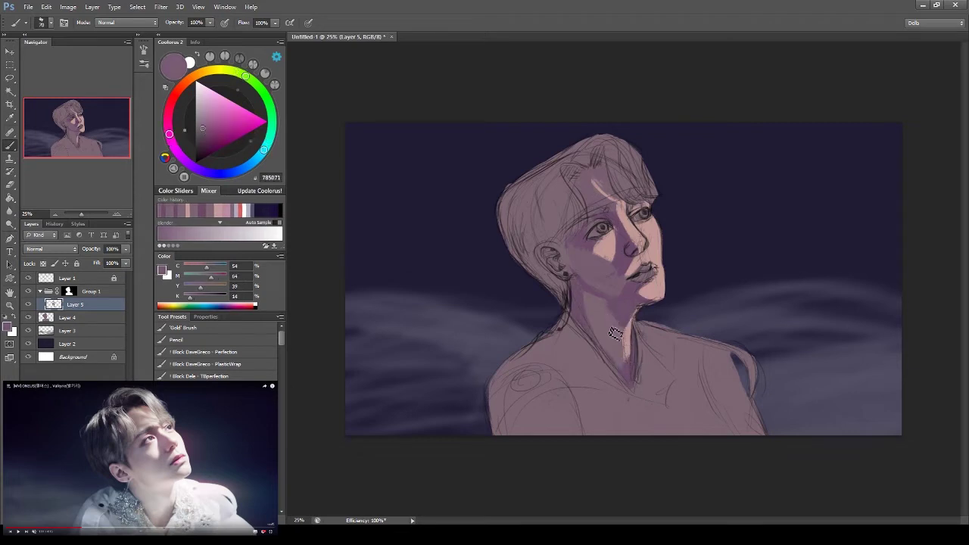
pyautogui.keyDown('alt'); pyautogui.click(598, 299); pyautogui.keyUp('alt')
pyautogui.keyDown('alt'); pyautogui.click(621, 242); pyautogui.keyUp('alt')
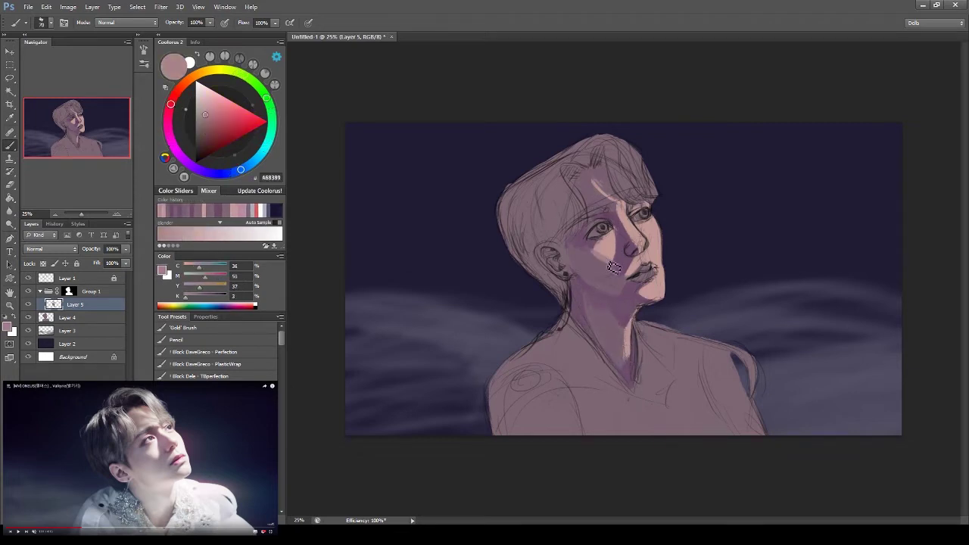
pyautogui.keyDown('alt'); pyautogui.click(603, 225); pyautogui.keyUp('alt')
pyautogui.hotkey('ctrl', 'shift', 'alt', 'n')
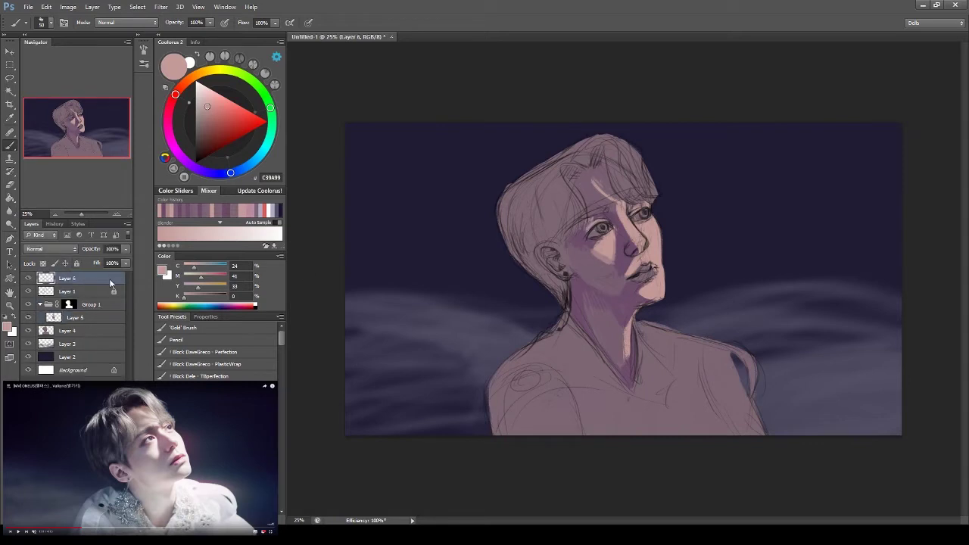
# Fill Layer 6 with dark purple in Lighten mode at 52% fill, then pick a plum brush colour
pyautogui.press('g')
pyautogui.click(209, 153)
pyautogui.click(195, 168)
pyautogui.click(748, 185)
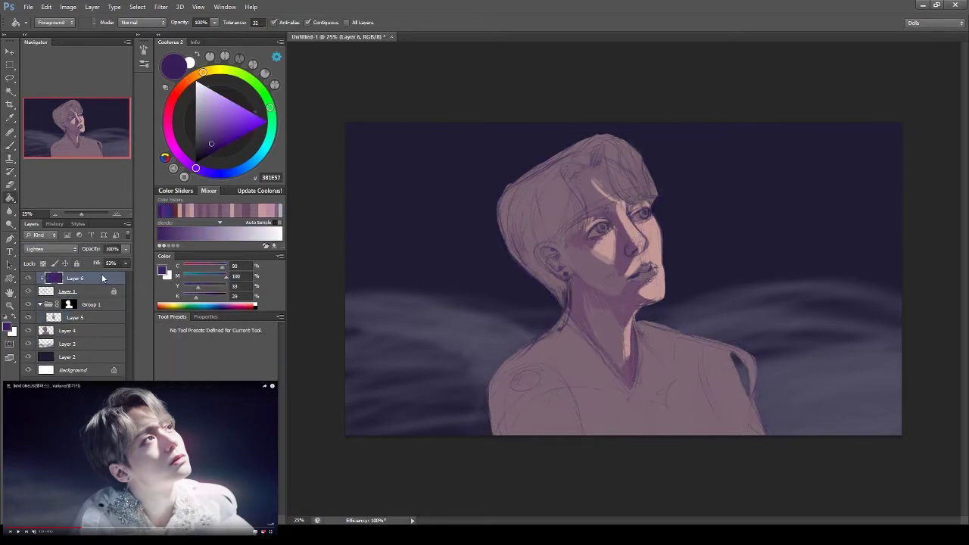
pyautogui.click(68, 291)
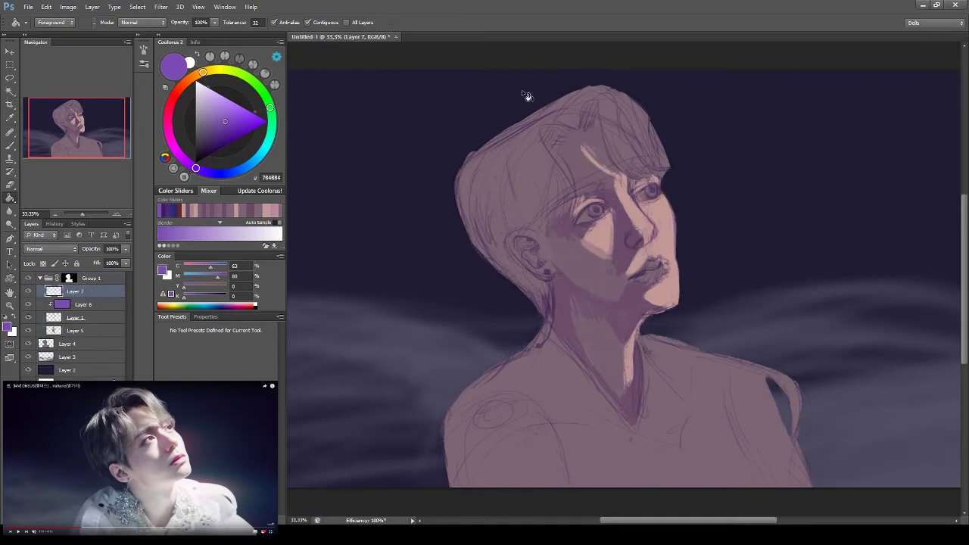
pyautogui.press('b')
pyautogui.keyDown('alt'); pyautogui.click(645, 246); pyautogui.keyUp('alt')
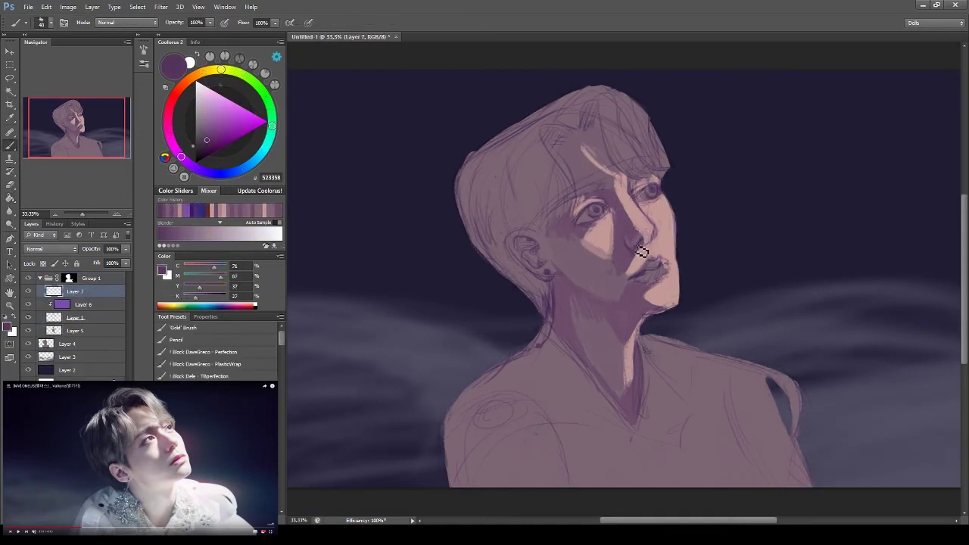
# On a new layer, paint the lips deep red with a very dark maroon for shadows
pyautogui.keyDown('alt'); pyautogui.click(655, 239); pyautogui.keyUp('alt')
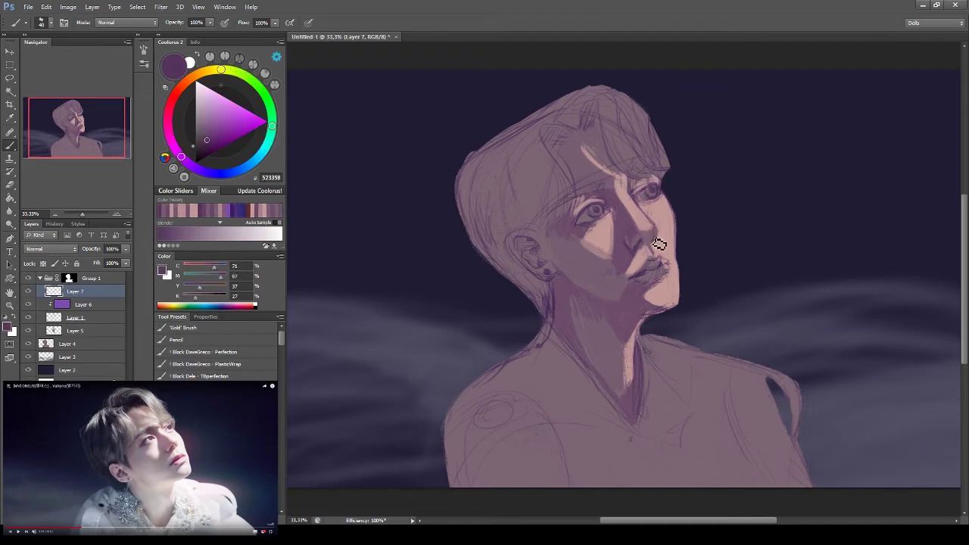
pyautogui.hotkey('ctrl', 'shift', 'alt', 'n')
pyautogui.moveTo(641, 265); pyautogui.dragTo(649, 277)
pyautogui.keyDown('alt'); pyautogui.click(660, 282); pyautogui.keyUp('alt')
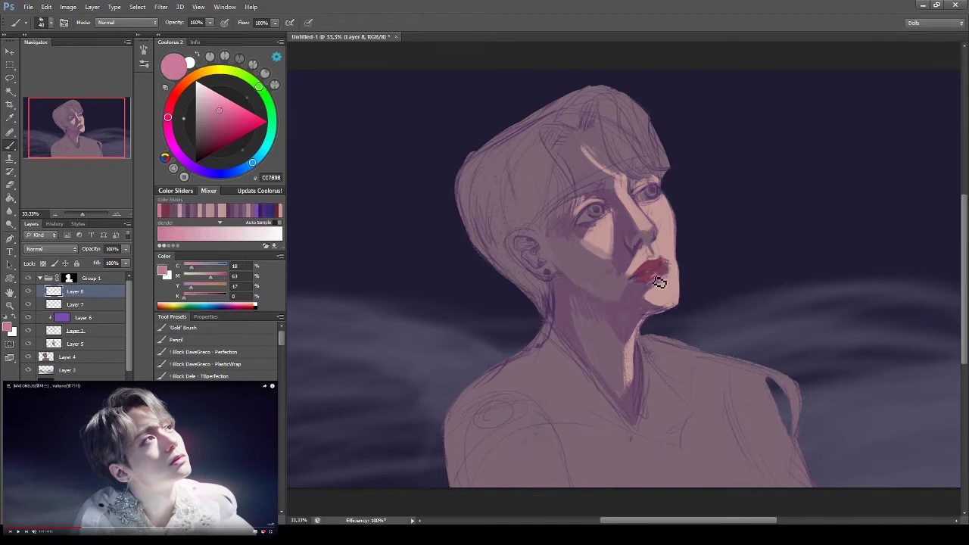
pyautogui.keyDown('alt'); pyautogui.click(651, 271); pyautogui.keyUp('alt')
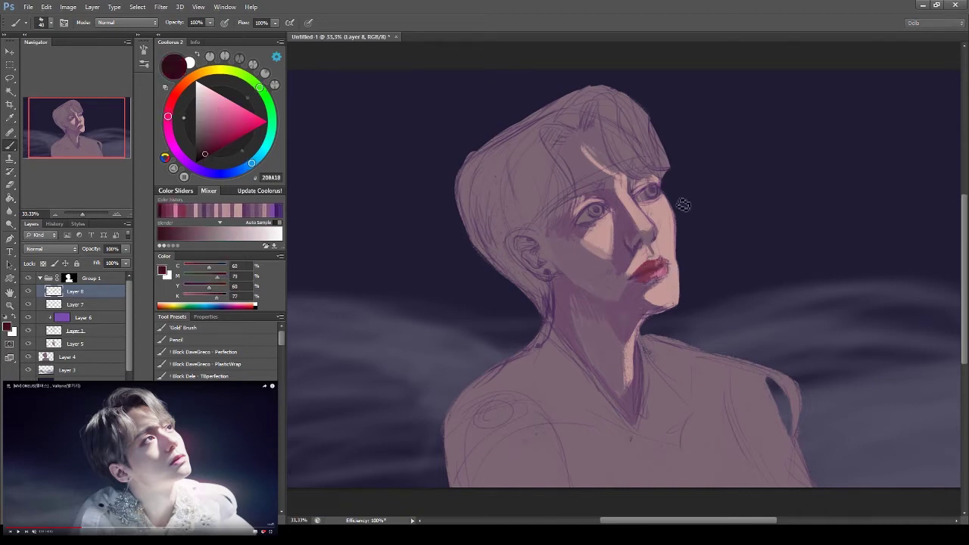
# Sample skin tones from the face and paint light highlight strokes on the hair above the eye
pyautogui.keyDown('alt'); pyautogui.click(677, 242); pyautogui.keyUp('alt')
pyautogui.keyDown('alt'); pyautogui.click(605, 68); pyautogui.keyUp('alt')
pyautogui.keyDown('alt'); pyautogui.click(659, 232); pyautogui.keyUp('alt')
pyautogui.keyDown('alt'); pyautogui.click(644, 210); pyautogui.keyUp('alt')
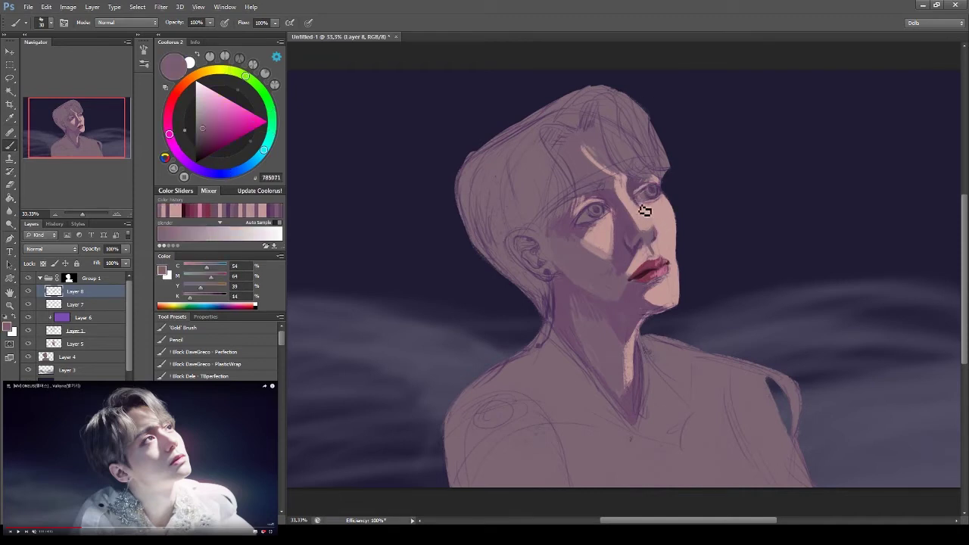
pyautogui.keyDown('alt'); pyautogui.click(605, 224); pyautogui.keyUp('alt')
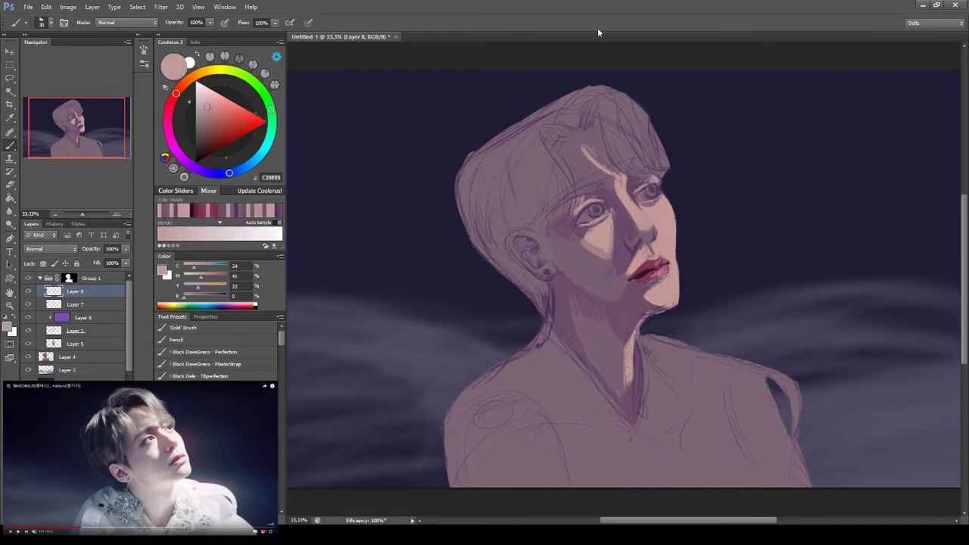
pyautogui.keyDown('alt'); pyautogui.click(585, 211); pyautogui.keyUp('alt')
pyautogui.keyDown('alt'); pyautogui.click(587, 155); pyautogui.keyUp('alt')
pyautogui.moveTo(580, 134)
pyautogui.mouseDown()
pyautogui.moveTo(584, 156)
pyautogui.moveTo(602, 144)
pyautogui.mouseUp()
# Sample mauve, light pink and shadow tones from the cheeks, chin, lips and hair
pyautogui.keyDown('alt'); pyautogui.click(545, 239); pyautogui.keyUp('alt')
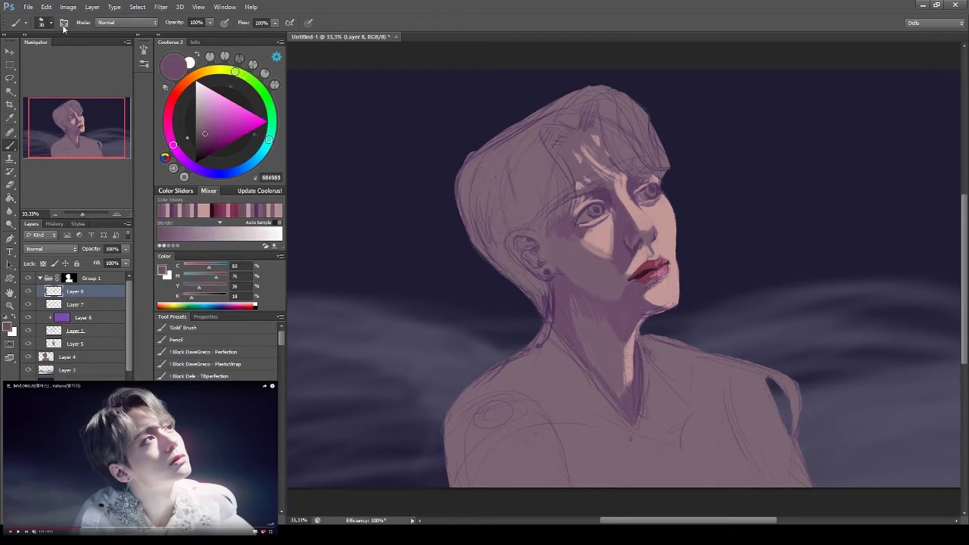
pyautogui.keyDown('alt'); pyautogui.click(594, 236); pyautogui.keyUp('alt')
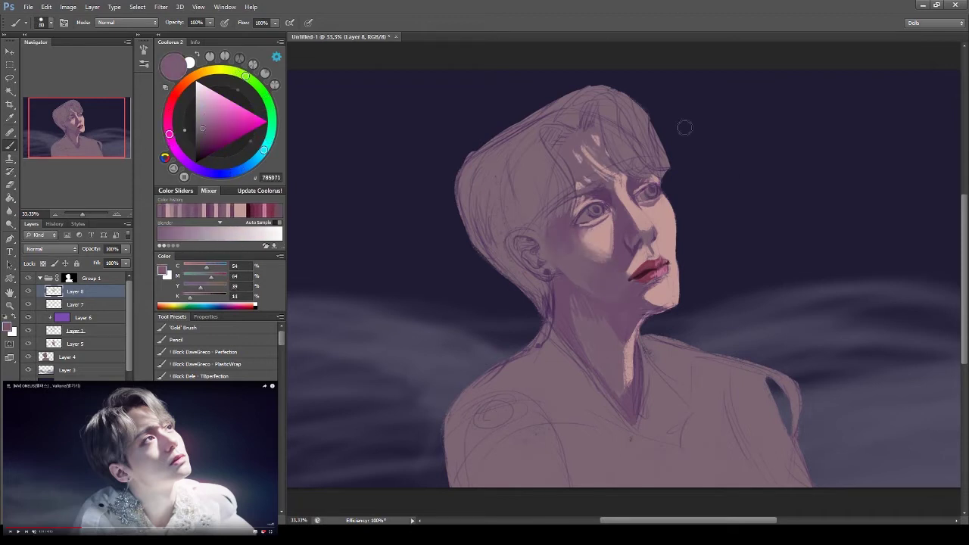
pyautogui.keyDown('alt'); pyautogui.click(672, 288); pyautogui.keyUp('alt')
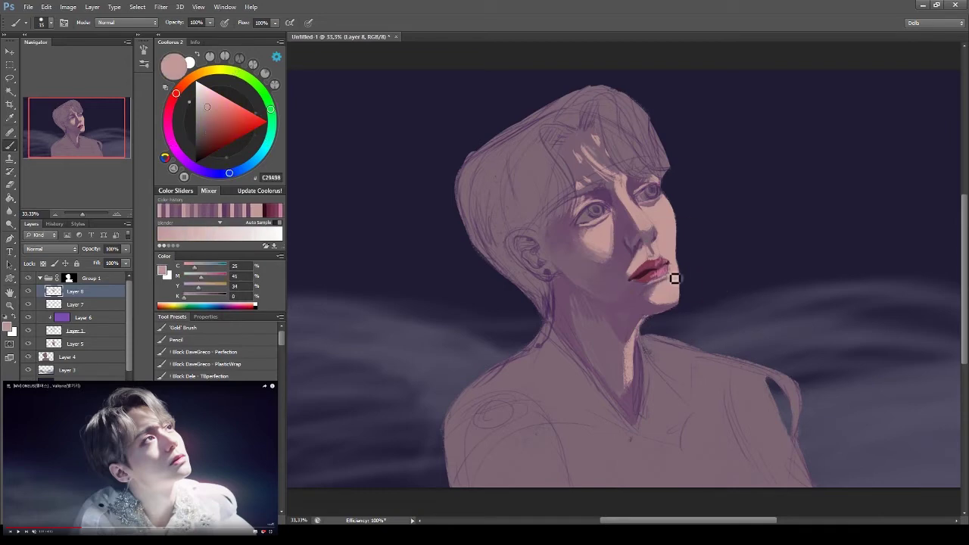
pyautogui.keyDown('alt'); pyautogui.click(649, 265); pyautogui.keyUp('alt')
pyautogui.keyDown('alt'); pyautogui.click(651, 322); pyautogui.keyUp('alt')
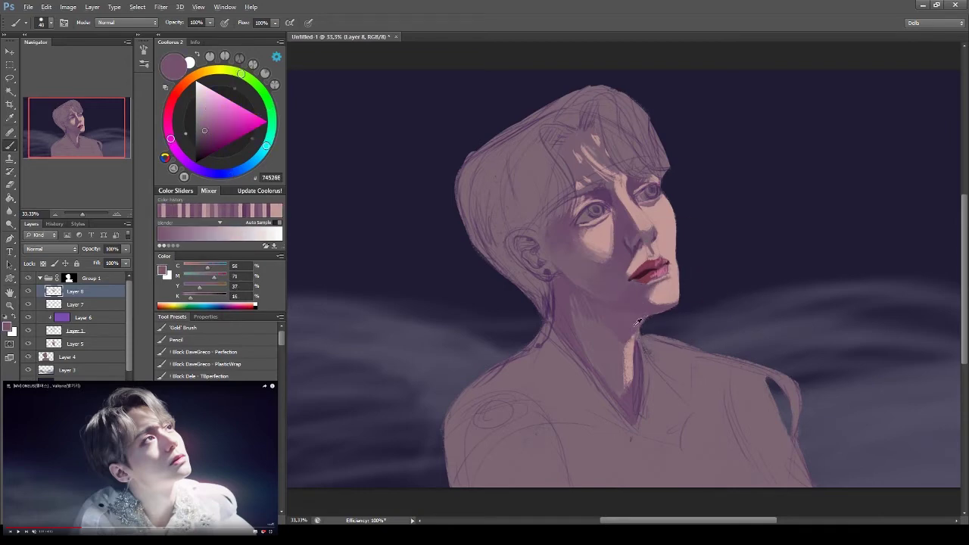
pyautogui.keyDown('alt'); pyautogui.click(630, 351); pyautogui.keyUp('alt')
pyautogui.keyDown('alt'); pyautogui.click(593, 268); pyautogui.keyUp('alt')
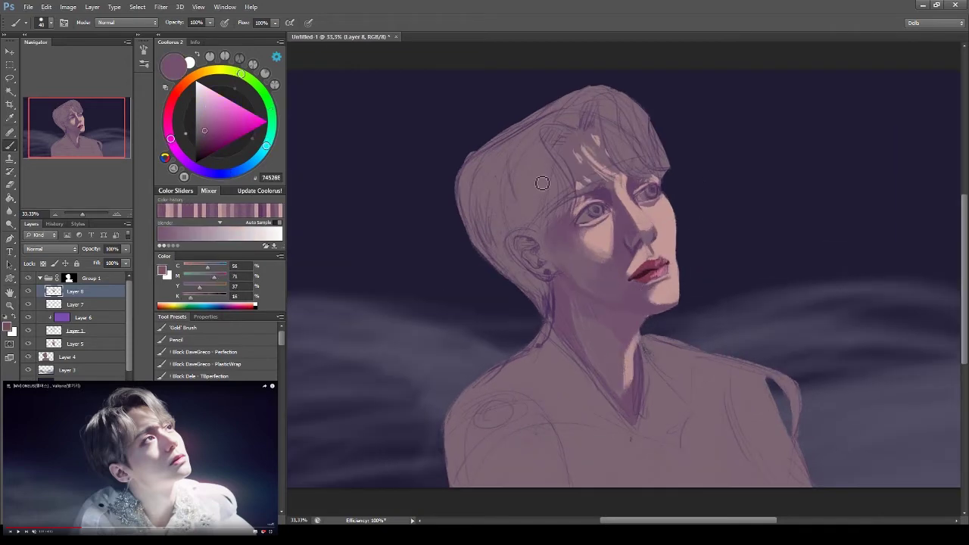
# Choose a greyish dark purple for painting the hair
pyautogui.scroll(-1, 625, 292)
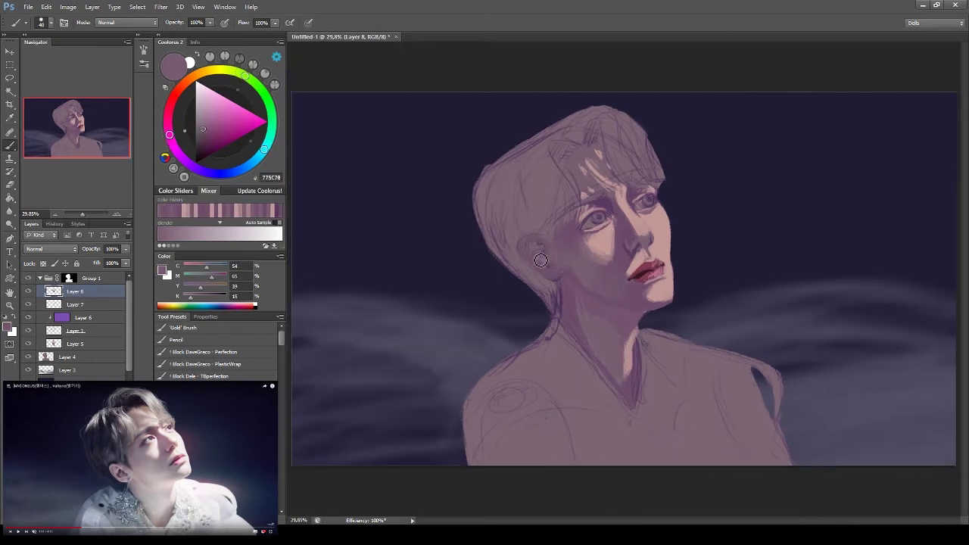
pyautogui.keyDown('alt'); pyautogui.click(545, 251); pyautogui.keyUp('alt')
pyautogui.keyDown('alt'); pyautogui.click(539, 250); pyautogui.keyUp('alt')
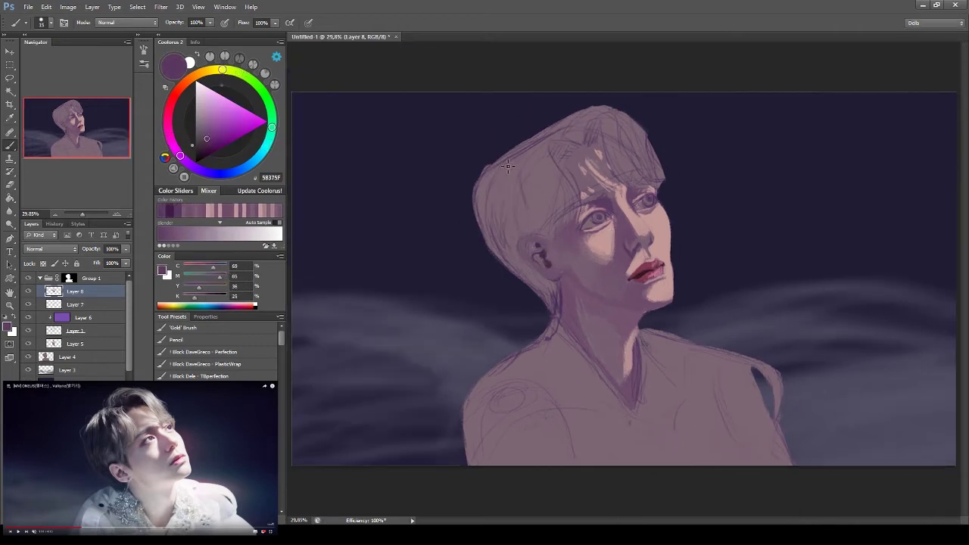
pyautogui.keyDown('alt'); pyautogui.click(546, 257); pyautogui.keyUp('alt')
pyautogui.keyDown('alt'); pyautogui.click(567, 275); pyautogui.keyUp('alt')
pyautogui.keyDown('alt'); pyautogui.click(561, 274); pyautogui.keyUp('alt')
# On a new layer, darken the back hair in purple and add light greyish-pink strokes across the crown
pyautogui.hotkey('ctrl', 'shift', 'alt', 'n')
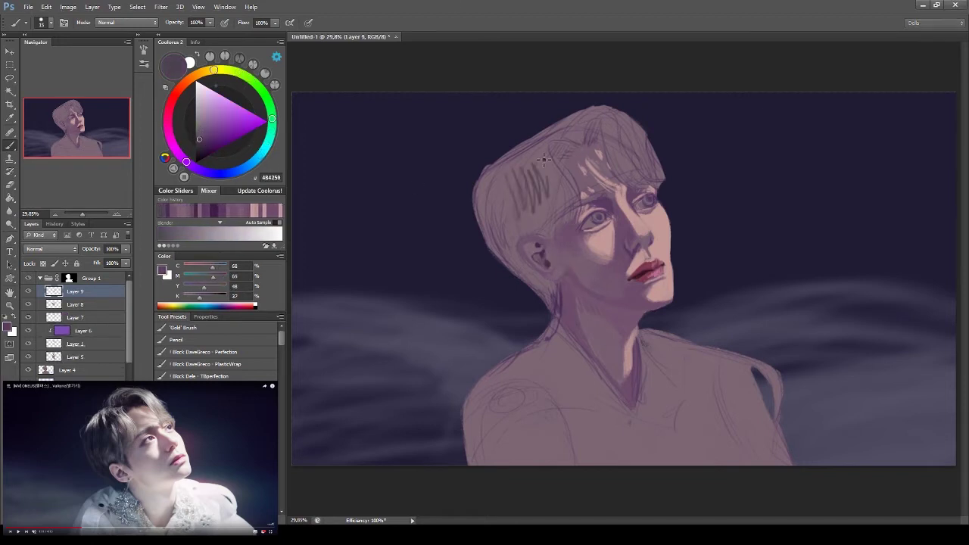
pyautogui.moveTo(484, 223)
pyautogui.mouseDown()
pyautogui.moveTo(545, 284)
pyautogui.moveTo(533, 227)
pyautogui.moveTo(549, 163)
pyautogui.moveTo(484, 197)
pyautogui.mouseUp()
pyautogui.moveTo(545, 162)
pyautogui.mouseDown()
pyautogui.moveTo(563, 136)
pyautogui.moveTo(492, 227)
pyautogui.mouseUp()
pyautogui.keyDown('alt'); pyautogui.click(598, 151); pyautogui.keyUp('alt')
pyautogui.moveTo(567, 140)
pyautogui.mouseDown()
pyautogui.moveTo(523, 154)
pyautogui.moveTo(643, 151)
pyautogui.mouseUp()
pyautogui.moveTo(598, 113)
pyautogui.mouseDown()
pyautogui.moveTo(629, 140)
pyautogui.moveTo(543, 162)
pyautogui.mouseUp()
# Add near-black strands behind the ear and temple, then light strands over the temple and fringe
pyautogui.keyDown('alt'); pyautogui.click(530, 121); pyautogui.keyUp('alt')
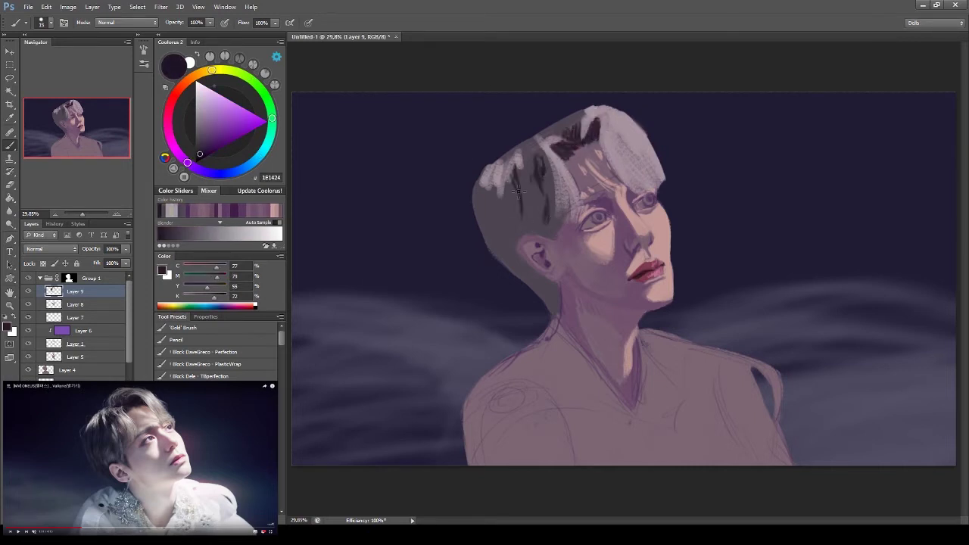
pyautogui.moveTo(515, 246)
pyautogui.mouseDown()
pyautogui.moveTo(492, 227)
pyautogui.moveTo(488, 185)
pyautogui.mouseUp()
pyautogui.moveTo(551, 165); pyautogui.dragTo(559, 246)
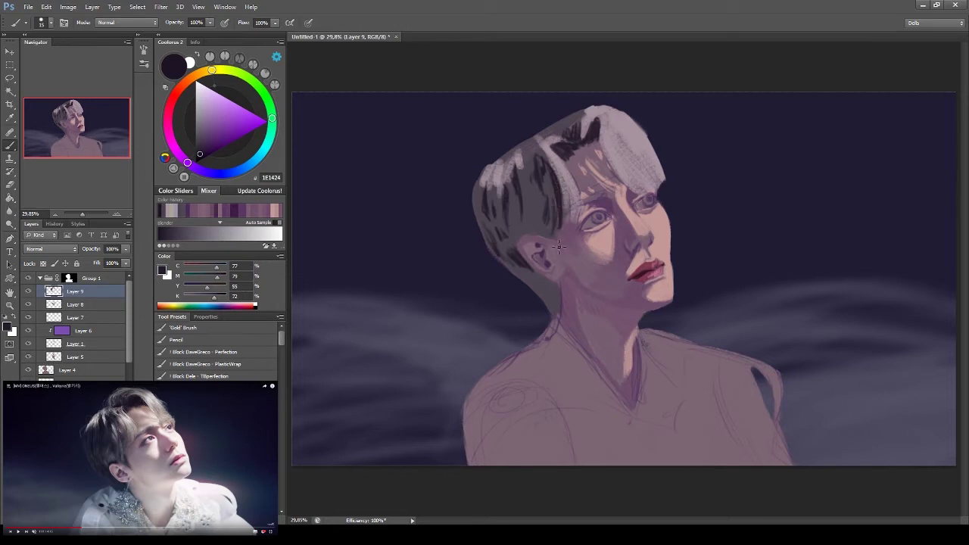
pyautogui.keyDown('alt'); pyautogui.click(638, 153); pyautogui.keyUp('alt')
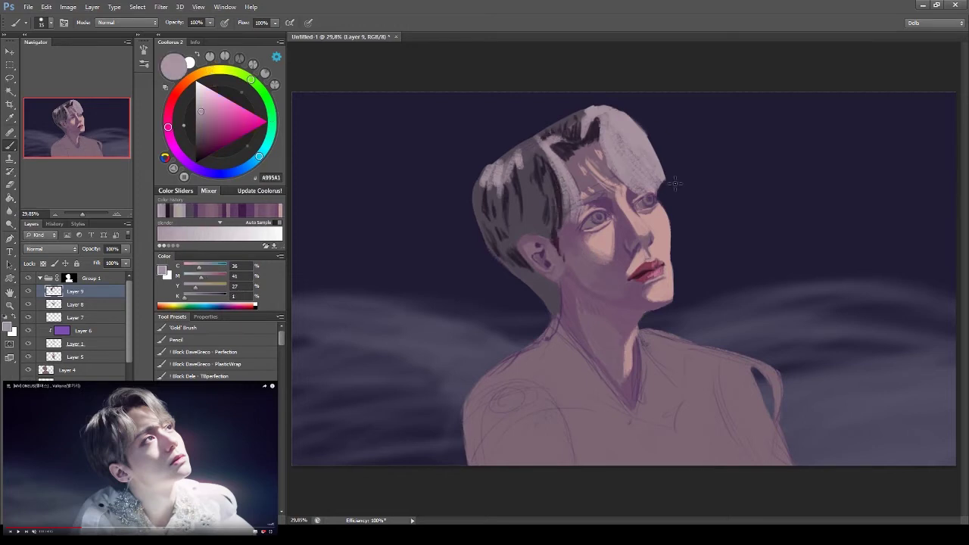
pyautogui.moveTo(570, 186); pyautogui.dragTo(568, 226)
pyautogui.moveTo(574, 140); pyautogui.dragTo(561, 216)
pyautogui.moveTo(539, 149); pyautogui.dragTo(546, 196)
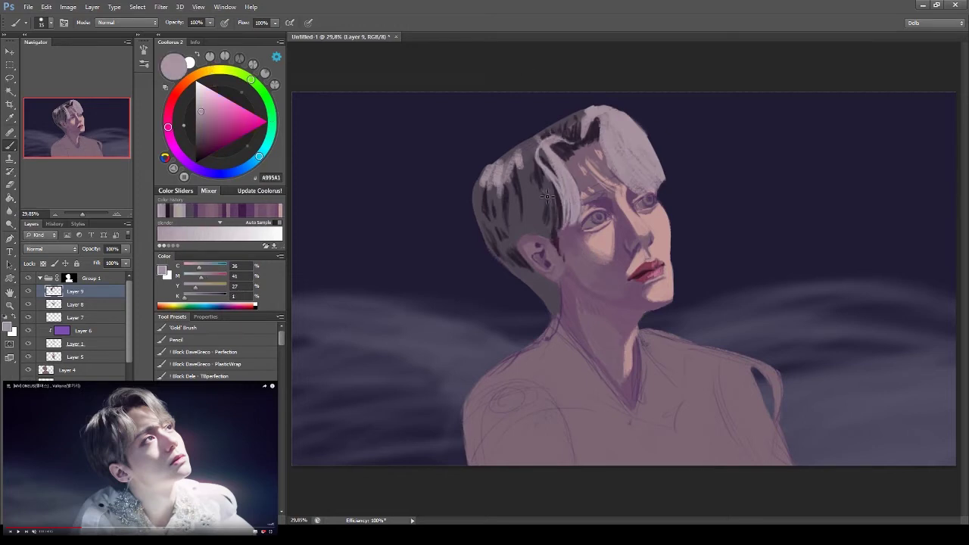
# Shade the neck below the ear in dark blue-grey, sample light pinks and select the group's mask
pyautogui.keyDown('alt'); pyautogui.click(542, 216); pyautogui.keyUp('alt')
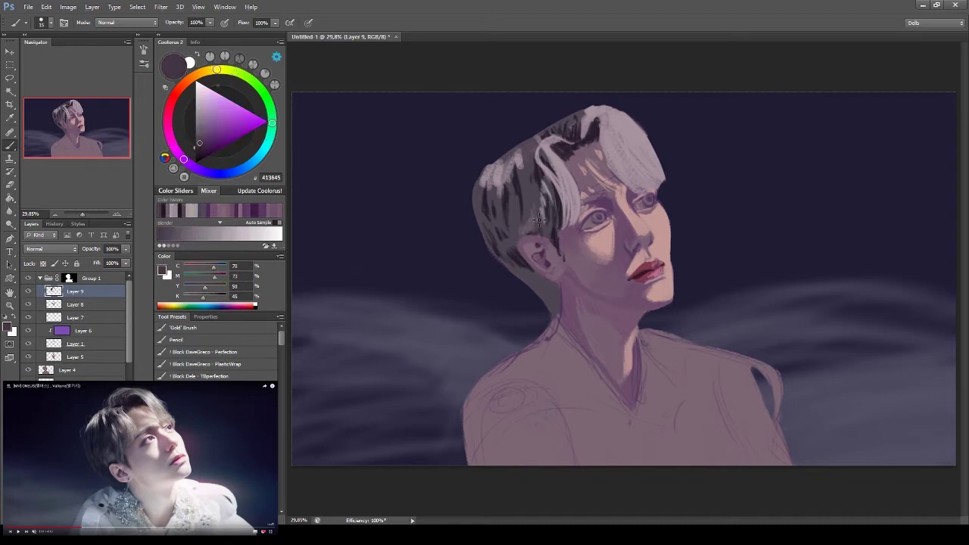
pyautogui.keyDown('alt'); pyautogui.click(528, 216); pyautogui.keyUp('alt')
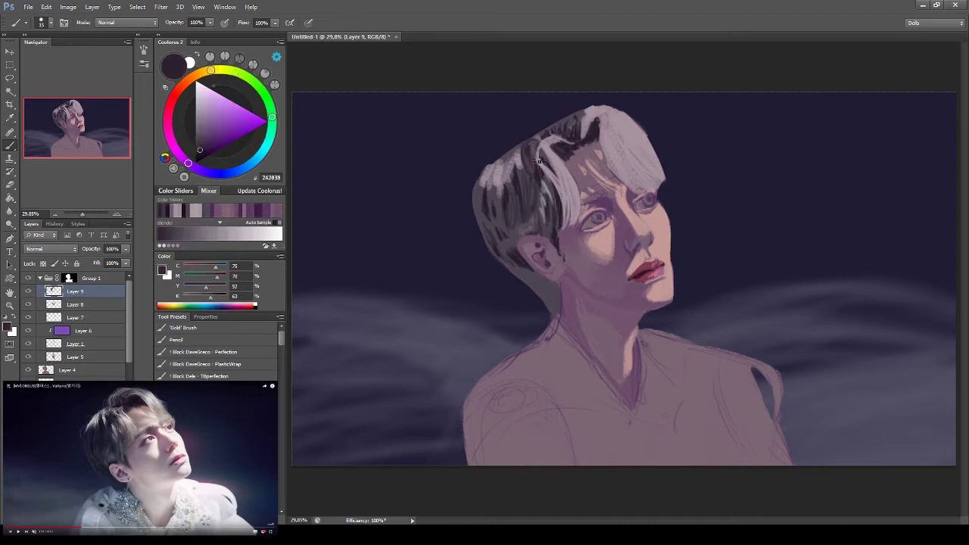
pyautogui.moveTo(511, 244)
pyautogui.mouseDown()
pyautogui.moveTo(560, 299)
pyautogui.moveTo(561, 326)
pyautogui.mouseUp()
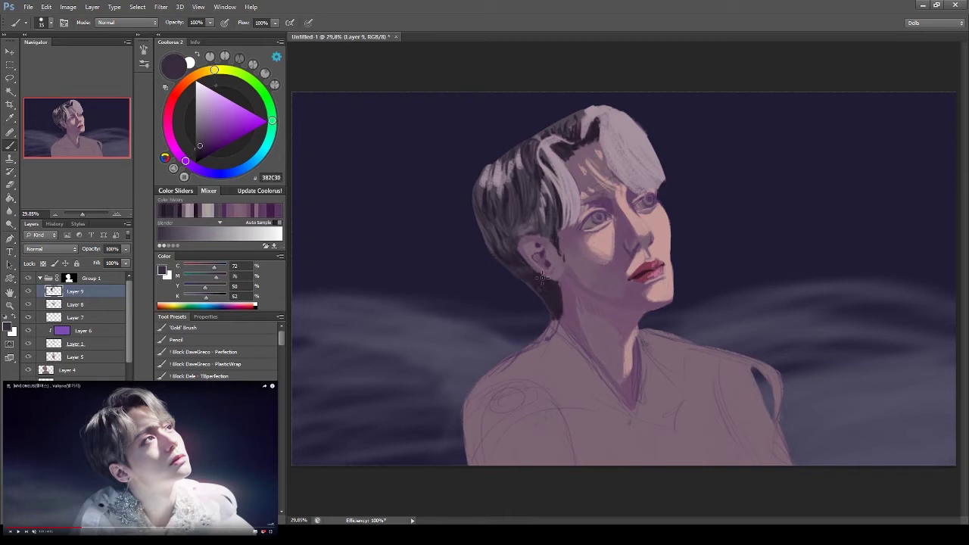
pyautogui.click(177, 90)
pyautogui.click(205, 99)
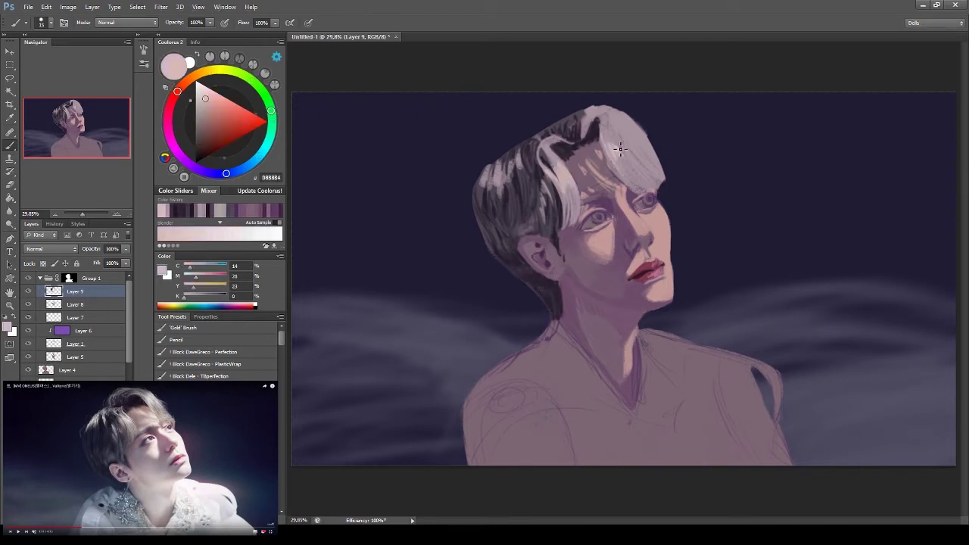
pyautogui.click(69, 277)
# Zoom in on the face and add a light stroke near the right eye
pyautogui.press('d')
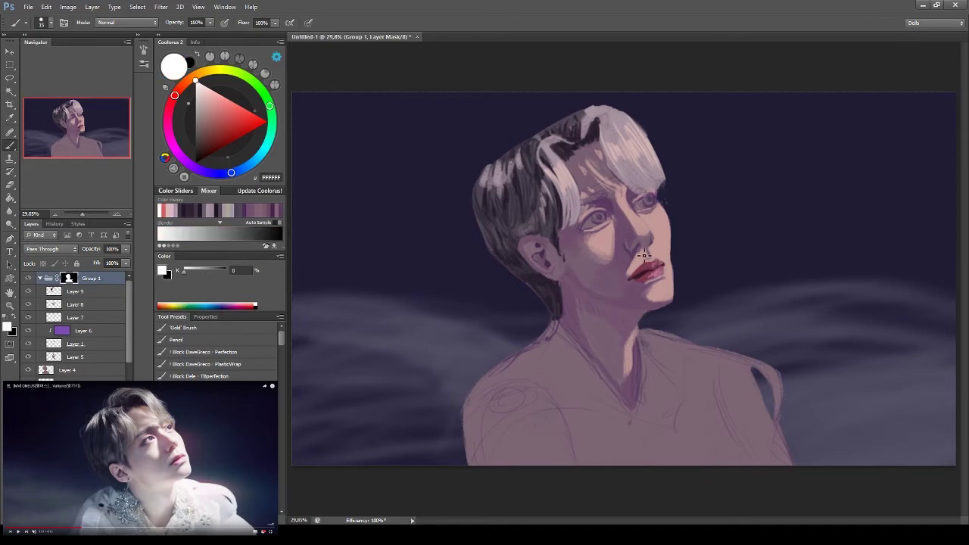
pyautogui.hotkey('ctrl', '+')
pyautogui.hotkey('ctrl', '+')
pyautogui.hotkey('ctrl', '+')
pyautogui.scroll(3, 966, 265)
pyautogui.hotkey('alt', '[')
pyautogui.keyDown('alt'); pyautogui.click(715, 227); pyautogui.keyUp('alt')
pyautogui.moveTo(711, 174); pyautogui.dragTo(715, 228)
# Paint light pink hair strands near the right eye, then zoom back out
pyautogui.keyDown('alt'); pyautogui.click(710, 222); pyautogui.keyUp('alt')
pyautogui.keyDown('alt'); pyautogui.click(716, 199); pyautogui.keyUp('alt')
pyautogui.moveTo(716, 199)
pyautogui.mouseDown()
pyautogui.moveTo(703, 207)
pyautogui.moveTo(678, 180)
pyautogui.mouseUp()
pyautogui.keyDown('alt'); pyautogui.click(703, 208); pyautogui.keyUp('alt')
pyautogui.keyDown('alt'); pyautogui.click(360, 154); pyautogui.keyUp('alt')
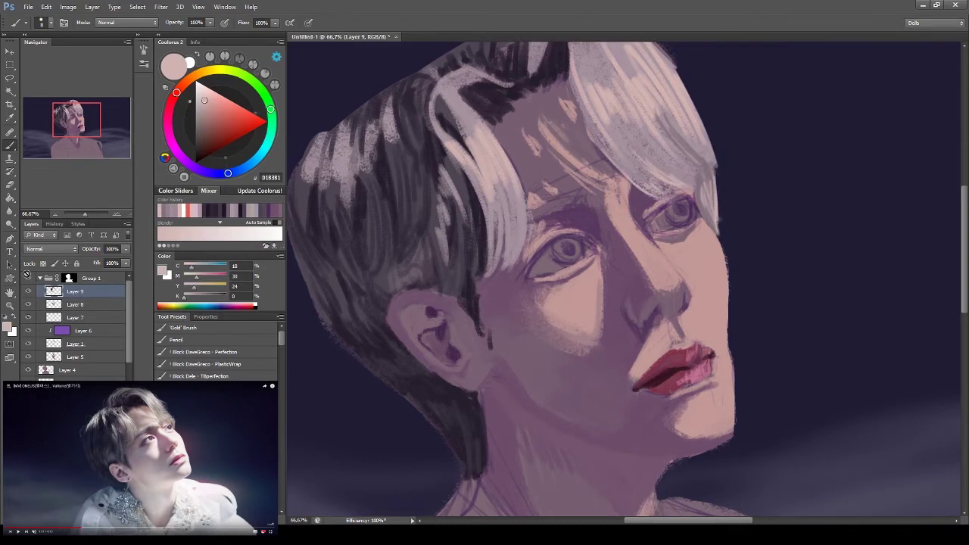
pyautogui.hotkey('ctrl', '-')
pyautogui.hotkey('ctrl', '-')
# Sample the pink skin tone from Layer 8 and add a new layer above the hair
pyautogui.click(59, 305)
pyautogui.keyDown('alt'); pyautogui.click(615, 170); pyautogui.keyUp('alt')
pyautogui.click(59, 291)
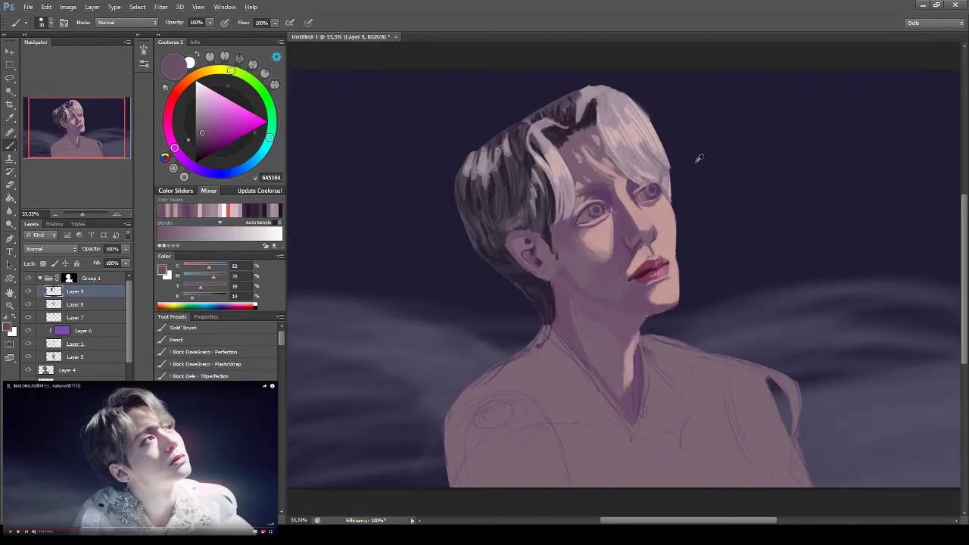
pyautogui.keyDown('alt'); pyautogui.click(631, 147); pyautogui.keyUp('alt')
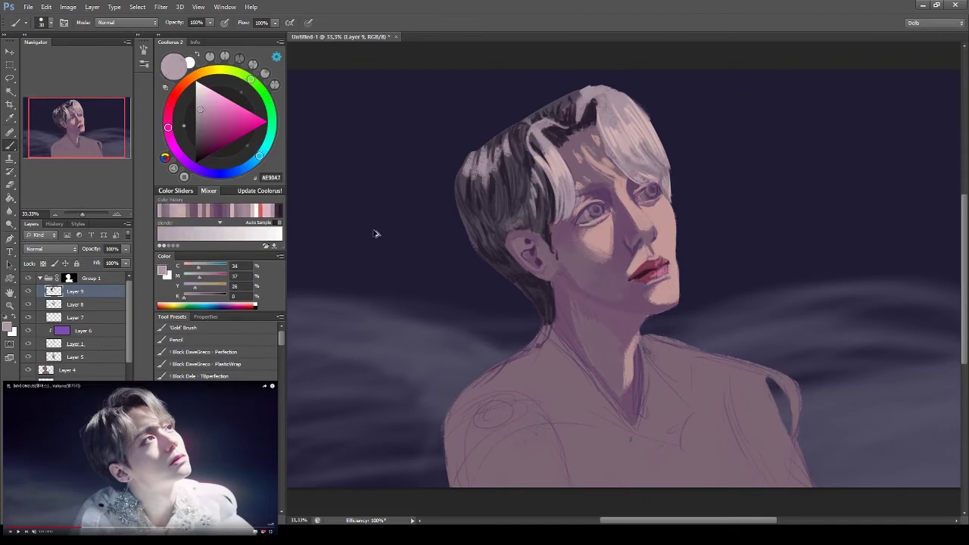
pyautogui.hotkey('ctrl', 'shift', 'alt', 'n')
pyautogui.keyDown('alt'); pyautogui.click(652, 202); pyautogui.keyUp('alt')
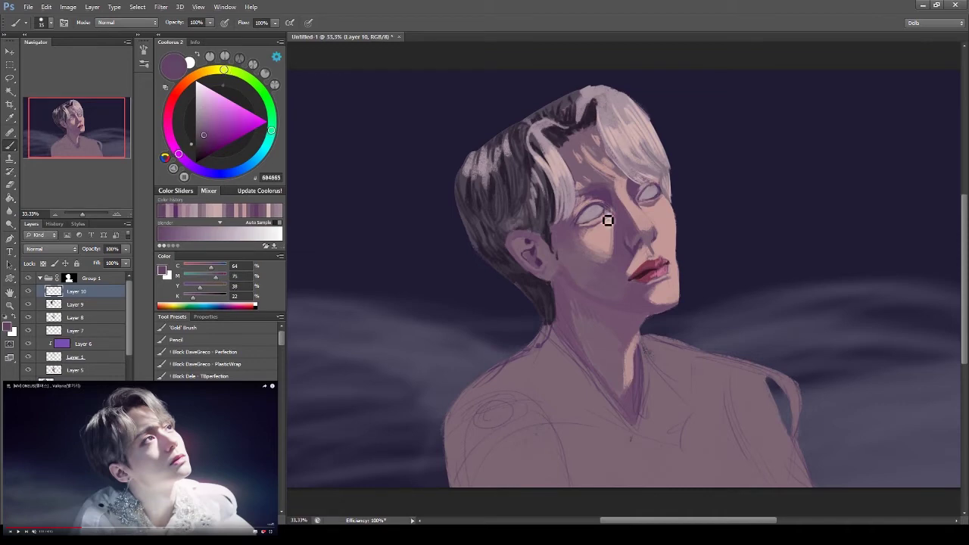
# Sample light skin and darker mauve tones from the face, ending on a dark red
pyautogui.keyDown('alt'); pyautogui.click(608, 210); pyautogui.keyUp('alt')
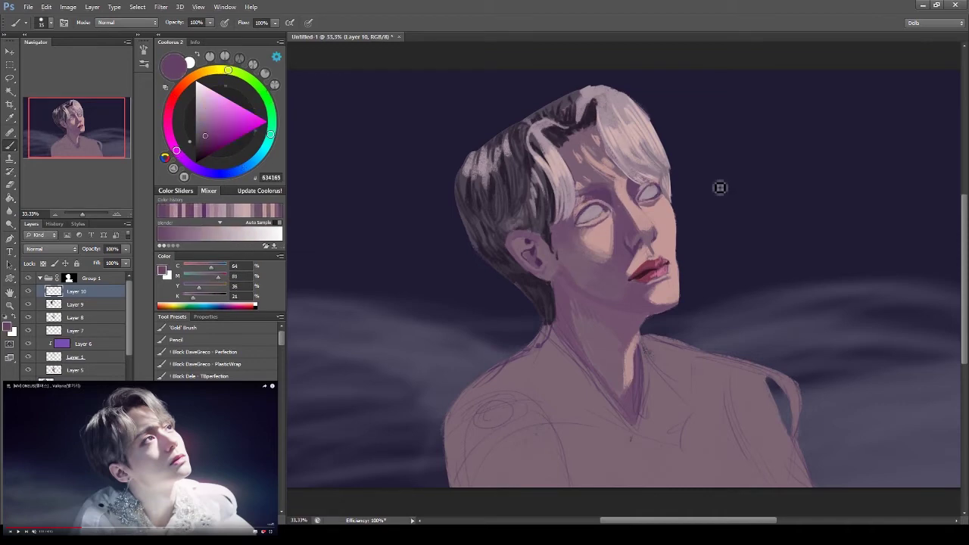
pyautogui.keyDown('alt'); pyautogui.click(645, 176); pyautogui.keyUp('alt')
pyautogui.keyDown('alt'); pyautogui.click(665, 204); pyautogui.keyUp('alt')
pyautogui.keyDown('alt'); pyautogui.click(591, 226); pyautogui.keyUp('alt')
pyautogui.keyDown('alt'); pyautogui.click(645, 270); pyautogui.keyUp('alt')
# On a new eye layer, zoomed in, outline the left eye's lower lid in dark purple
pyautogui.hotkey('ctrl', 'shift', 'alt', 'n')
pyautogui.hotkey('ctrl', '+')
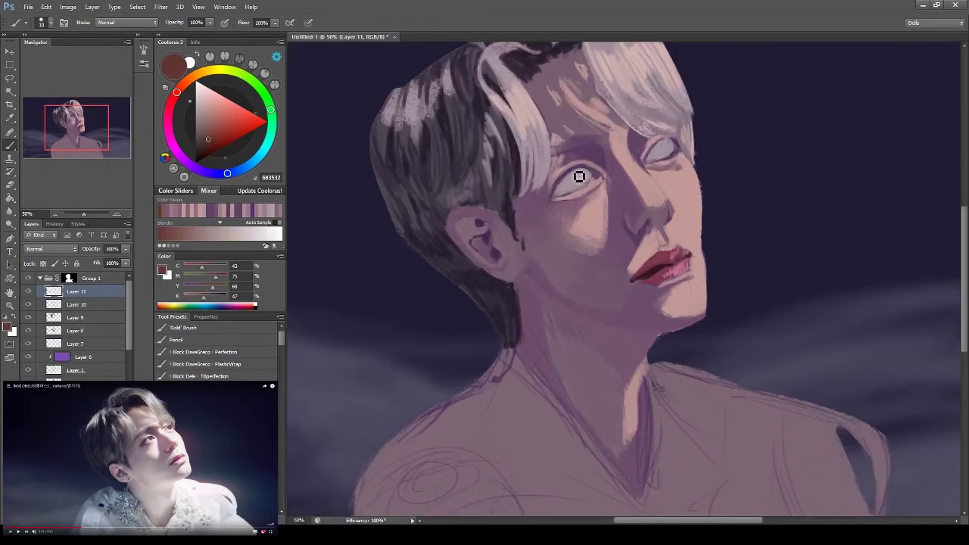
pyautogui.keyDown('alt'); pyautogui.click(591, 184); pyautogui.keyUp('alt')
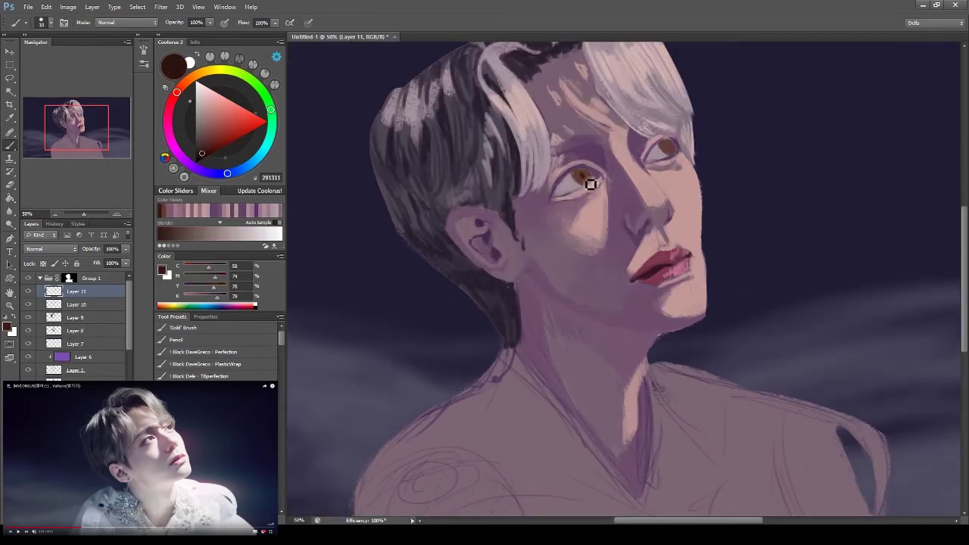
pyautogui.keyDown('alt'); pyautogui.click(590, 180); pyautogui.keyUp('alt')
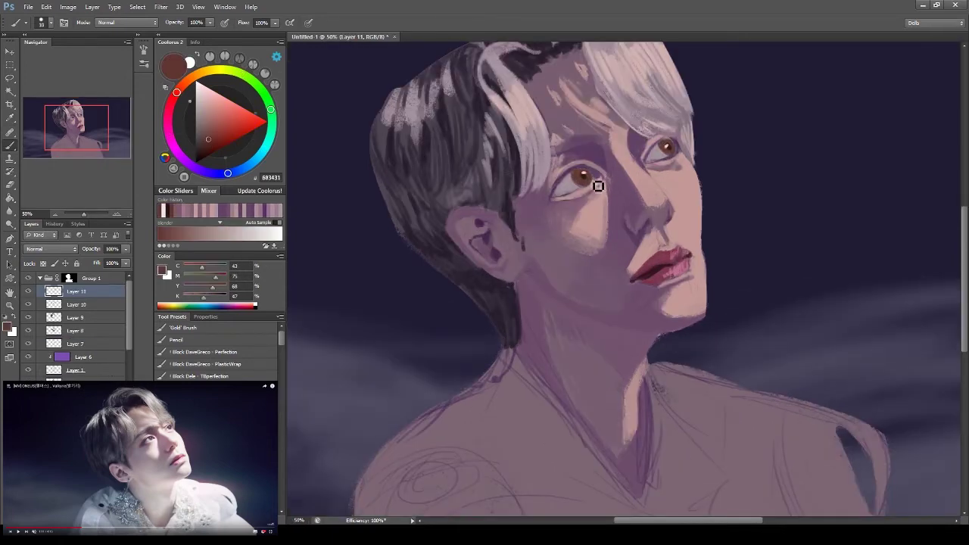
pyautogui.keyDown('alt'); pyautogui.click(566, 175); pyautogui.keyUp('alt')
pyautogui.moveTo(556, 198); pyautogui.dragTo(570, 178)
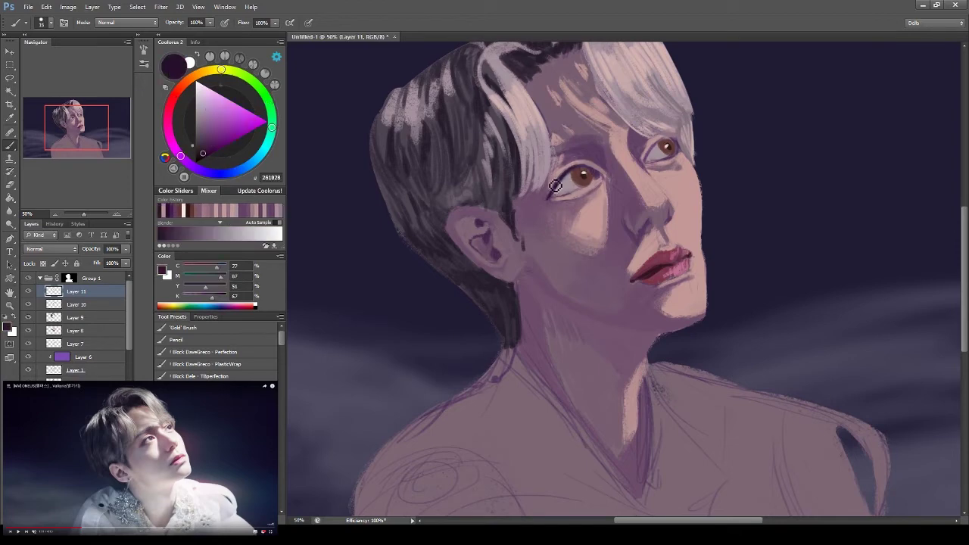
# Pick reddish-brown and orange iris colours, briefly select Layer 1, then return to Layer 11
pyautogui.keyDown('alt'); pyautogui.click(667, 153); pyautogui.keyUp('alt')
pyautogui.keyDown('alt'); pyautogui.click(593, 180); pyautogui.keyUp('alt')
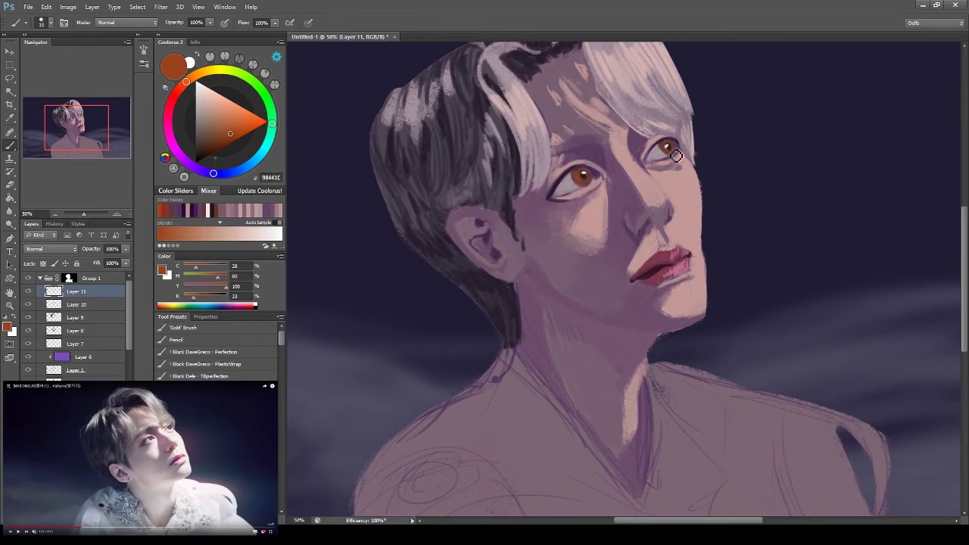
pyautogui.keyDown('alt'); pyautogui.scroll(-3, 664, 112); pyautogui.keyUp('alt')
pyautogui.keyDown('ctrl'); pyautogui.rightClick(474, 323); pyautogui.keyUp('ctrl')
pyautogui.click(515, 408)
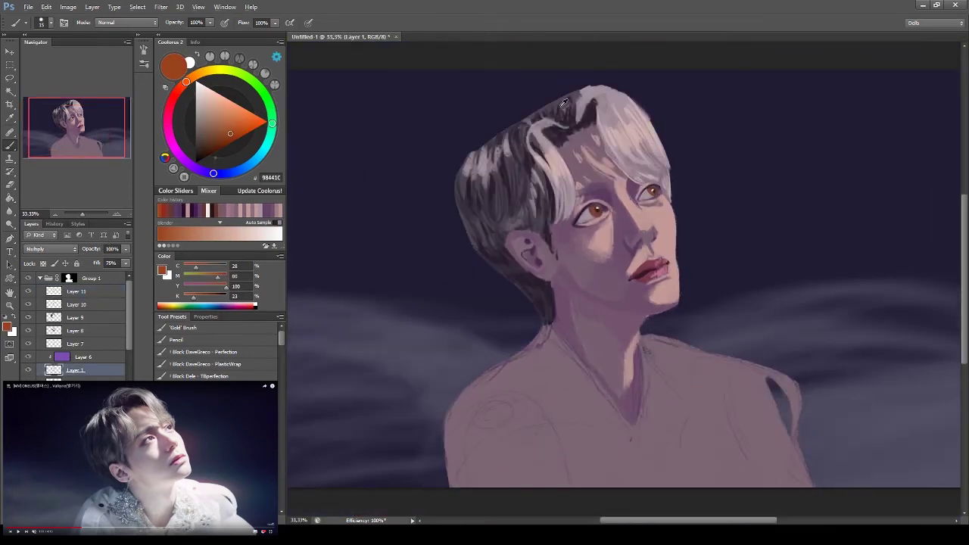
pyautogui.keyDown('alt'); pyautogui.click(643, 134); pyautogui.keyUp('alt')
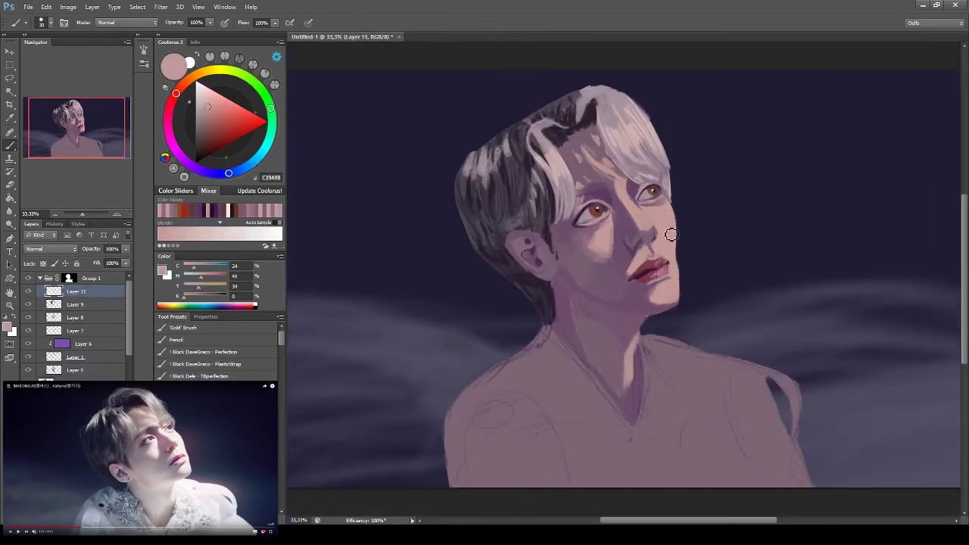
# Sample skin, chin-shadow and lip mauve tones, then make Layer 9 the working layer
pyautogui.keyDown('alt'); pyautogui.click(670, 236); pyautogui.keyUp('alt')
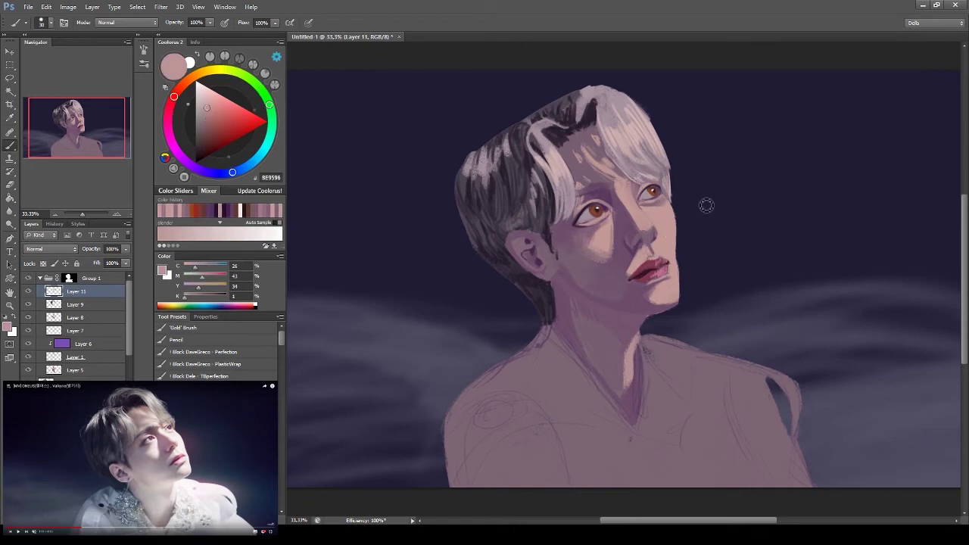
pyautogui.keyDown('alt'); pyautogui.click(637, 262); pyautogui.keyUp('alt')
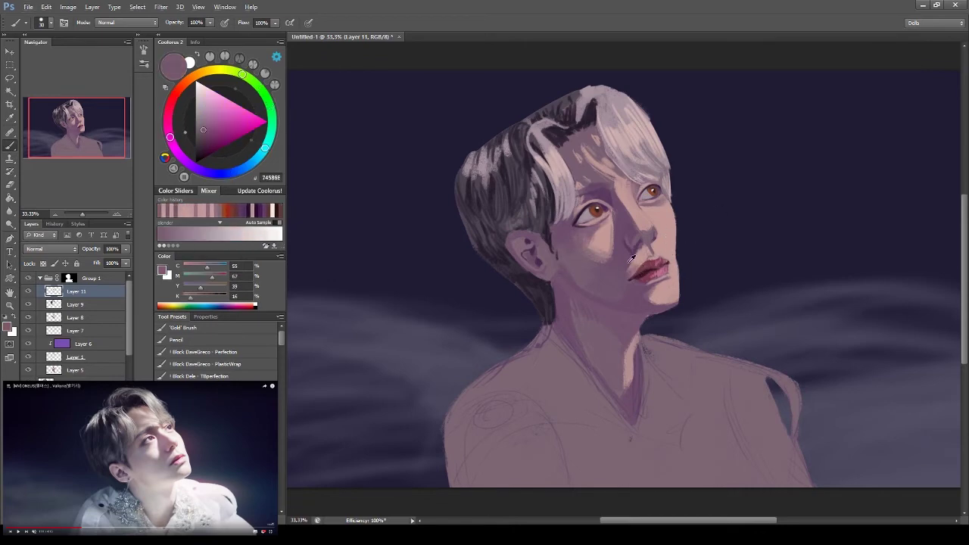
pyautogui.keyDown('alt'); pyautogui.click(638, 277); pyautogui.keyUp('alt')
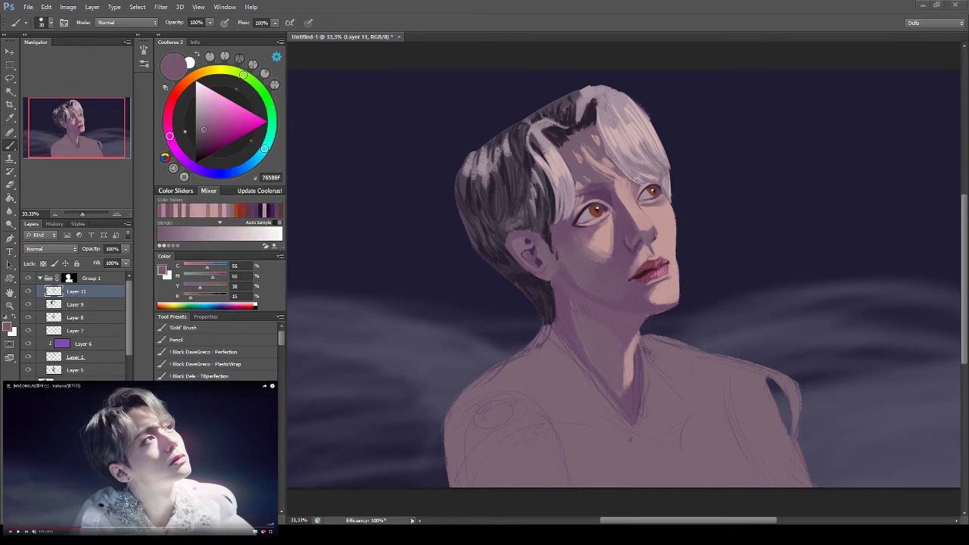
pyautogui.keyDown('alt'); pyautogui.click(606, 232); pyautogui.keyUp('alt')
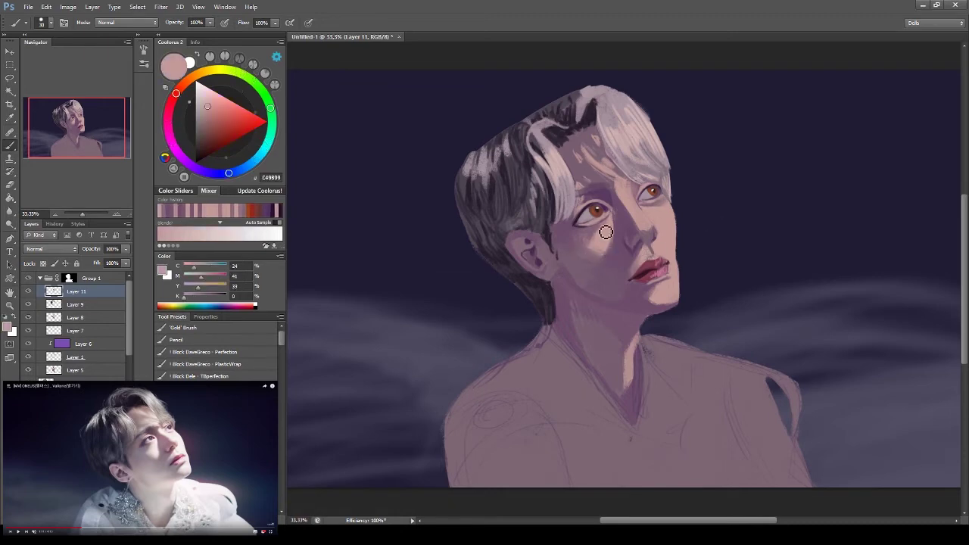
pyautogui.keyDown('ctrl'); pyautogui.click(507, 224); pyautogui.keyUp('ctrl')
pyautogui.keyDown('alt'); pyautogui.click(507, 224); pyautogui.keyUp('alt')
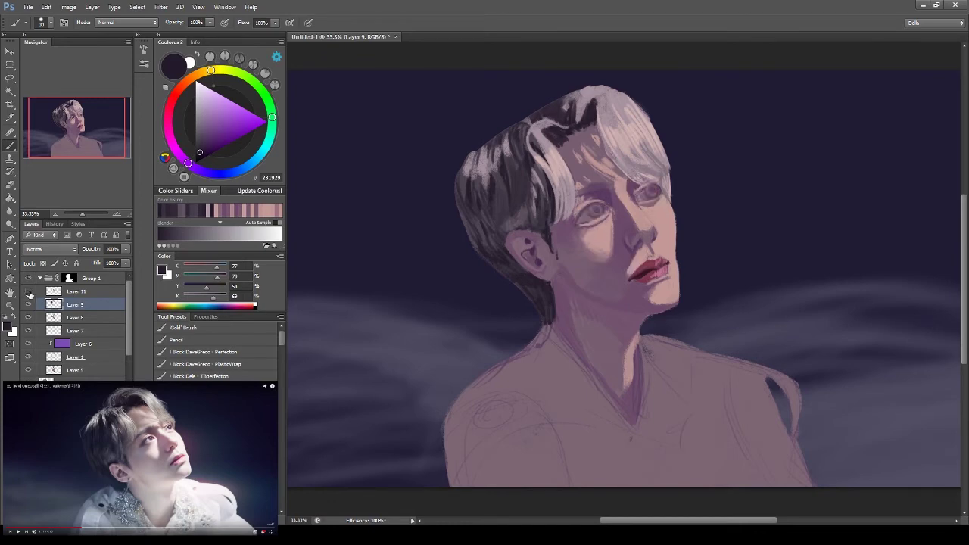
# On a new layer, block in the jacket in light blue-grey
pyautogui.keyDown('ctrl'); pyautogui.click(591, 219); pyautogui.keyUp('ctrl')
pyautogui.hotkey('ctrl', 'shift', 'alt', 'n')
pyautogui.click(202, 96)
pyautogui.moveTo(500, 333); pyautogui.dragTo(605, 469)
pyautogui.moveTo(575, 363)
pyautogui.mouseDown()
pyautogui.moveTo(738, 364)
pyautogui.moveTo(644, 454)
pyautogui.mouseUp()
# Repaint the jacket and left shoulder in brighter white and add a dark shoulder button
pyautogui.click(199, 88)
pyautogui.moveTo(651, 337)
pyautogui.mouseDown()
pyautogui.moveTo(795, 394)
pyautogui.moveTo(665, 389)
pyautogui.mouseUp()
pyautogui.moveTo(492, 424); pyautogui.dragTo(485, 473)
pyautogui.click(500, 417)
pyautogui.moveTo(492, 431)
pyautogui.mouseDown()
pyautogui.moveTo(508, 460)
pyautogui.moveTo(497, 464)
pyautogui.moveTo(510, 437)
pyautogui.moveTo(503, 428)
pyautogui.mouseUp()
# Shade the left shoulder and lower jacket with grey-blue folds
pyautogui.click(204, 115)
pyautogui.moveTo(522, 352); pyautogui.dragTo(459, 465)
pyautogui.moveTo(453, 431); pyautogui.dragTo(463, 484)
pyautogui.moveTo(530, 424); pyautogui.dragTo(524, 448)
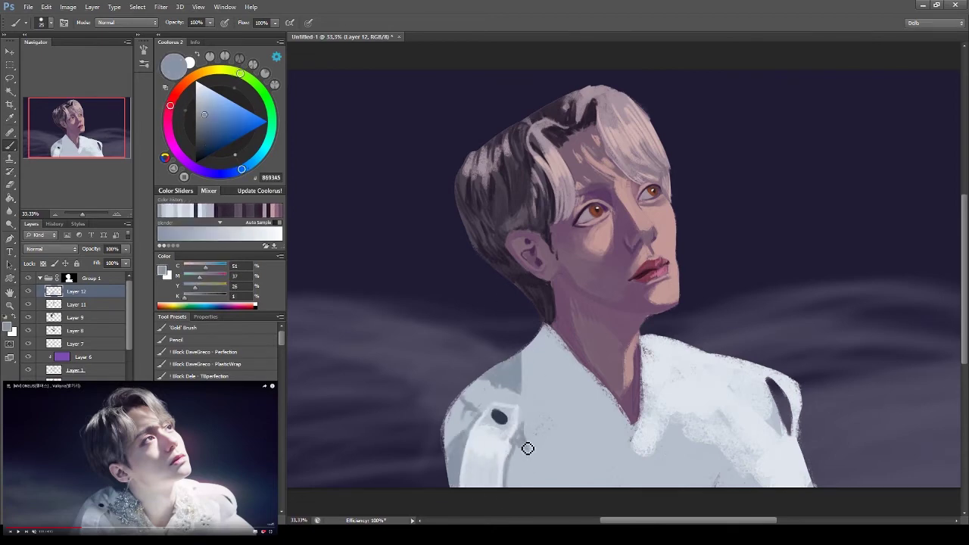
pyautogui.moveTo(577, 415); pyautogui.dragTo(566, 484)
pyautogui.moveTo(581, 426); pyautogui.dragTo(560, 485)
# Paint purple shadow along the collar and neckline, plus a light stroke below the collar
pyautogui.keyDown('alt'); pyautogui.click(580, 336); pyautogui.keyUp('alt')
pyautogui.moveTo(575, 318); pyautogui.dragTo(582, 344)
pyautogui.keyDown('alt'); pyautogui.click(642, 416); pyautogui.keyUp('alt')
pyautogui.moveTo(641, 415); pyautogui.dragTo(629, 363)
pyautogui.keyDown('alt'); pyautogui.click(677, 434); pyautogui.keyUp('alt')
pyautogui.moveTo(676, 435); pyautogui.dragTo(651, 454)
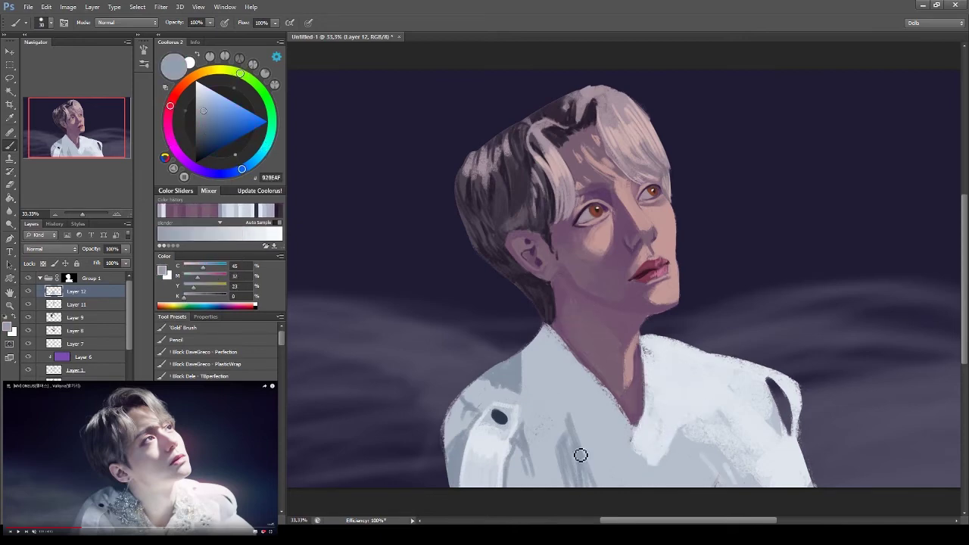
# Zoomed out, add grey-blue folds and light highlights across the jacket
pyautogui.keyDown('alt'); pyautogui.click(582, 444); pyautogui.keyUp('alt')
pyautogui.hotkey('ctrl', '-')
pyautogui.moveTo(564, 390)
pyautogui.mouseDown()
pyautogui.moveTo(694, 444)
pyautogui.moveTo(734, 379)
pyautogui.mouseUp()
pyautogui.keyDown('alt'); pyautogui.click(747, 398); pyautogui.keyUp('alt')
pyautogui.moveTo(727, 413); pyautogui.dragTo(704, 436)
# Paint white into the group's mask, then return to the jacket layer with a light blue-grey
pyautogui.press('d')
pyautogui.press('x')
pyautogui.moveTo(677, 394); pyautogui.dragTo(708, 424)
pyautogui.hotkey('alt', ']')
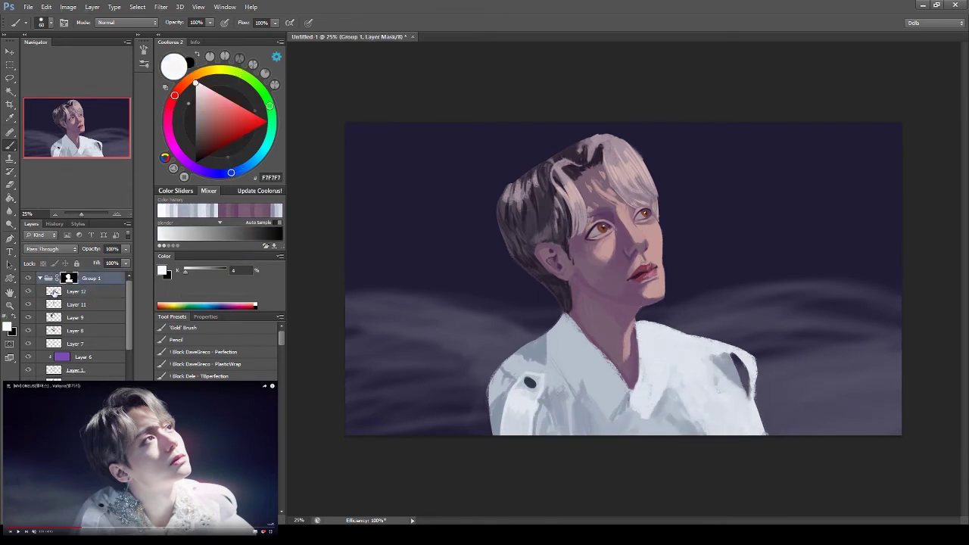
pyautogui.hotkey('alt', '[')
pyautogui.keyDown('alt'); pyautogui.click(702, 347); pyautogui.keyUp('alt')
pyautogui.keyDown('alt'); pyautogui.click(716, 372); pyautogui.keyUp('alt')
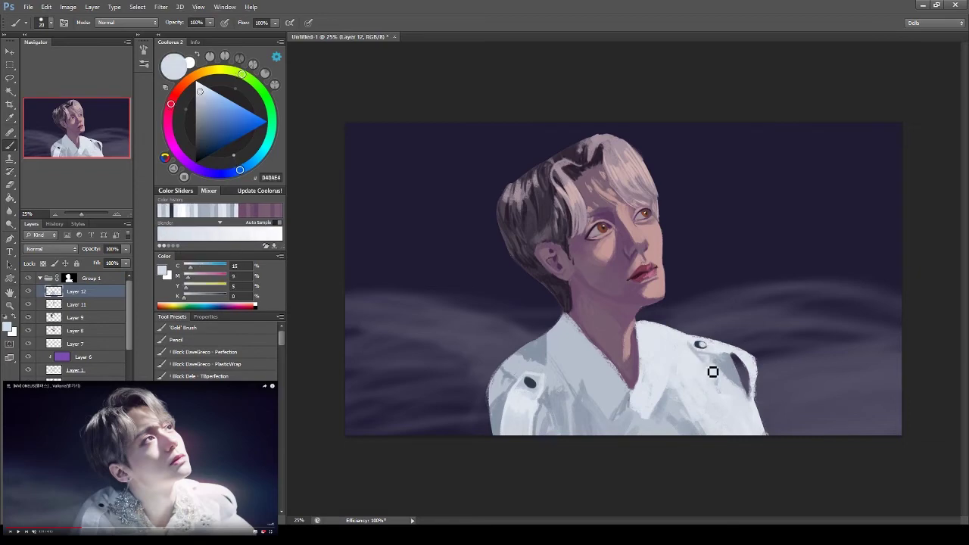
# Add Layer 13, tilt the canvas about 42 degrees, and paint the first collar embroidery curl
pyautogui.hotkey('ctrl', 'shift', 'alt', 'n')
pyautogui.press('r')
pyautogui.moveTo(696, 180); pyautogui.dragTo(779, 186)
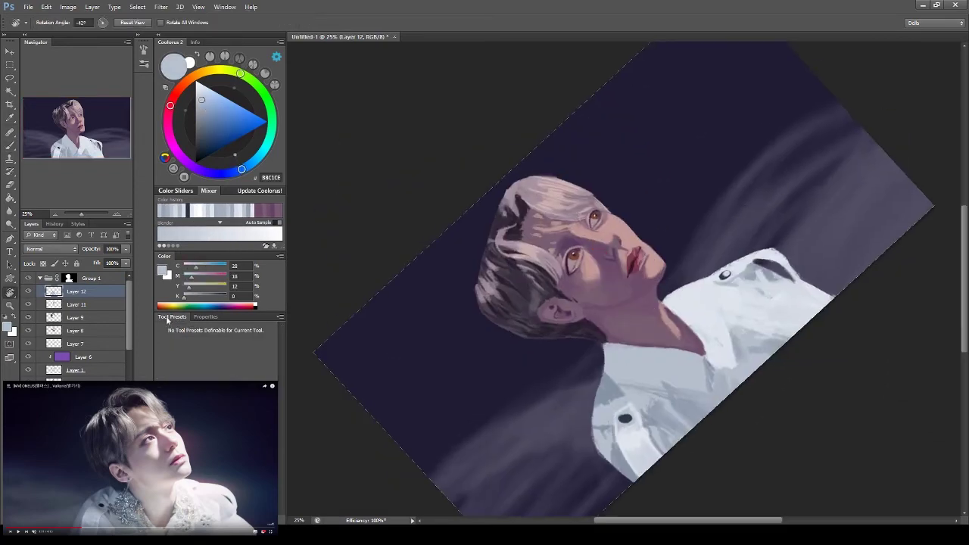
pyautogui.hotkey('ctrl', '+')
pyautogui.hotkey('ctrl', '+')
pyautogui.press('b')
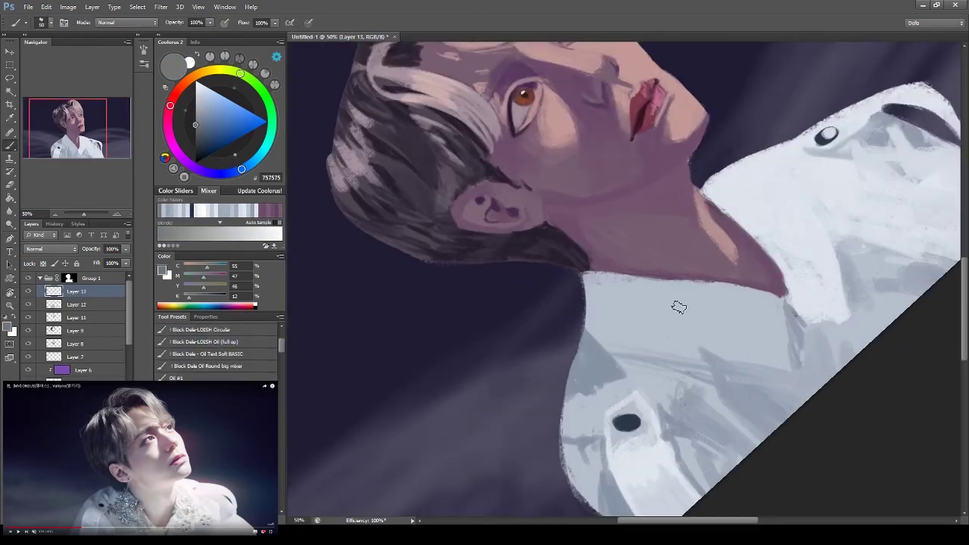
pyautogui.moveTo(687, 287)
pyautogui.mouseDown()
pyautogui.moveTo(627, 296)
pyautogui.moveTo(591, 331)
pyautogui.mouseUp()
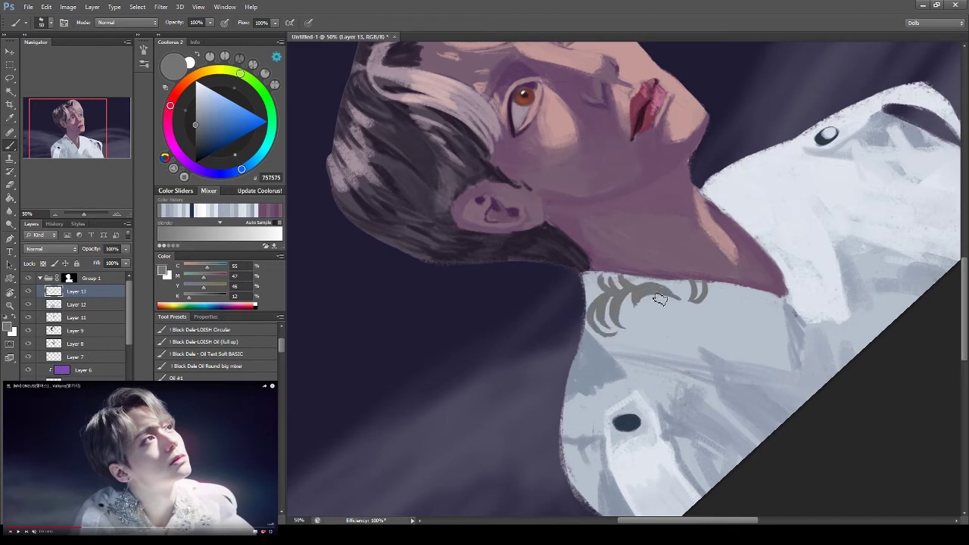
# Add another embroidery curl, set the canvas upright, and frame both collar sides
pyautogui.moveTo(652, 322); pyautogui.dragTo(707, 339)
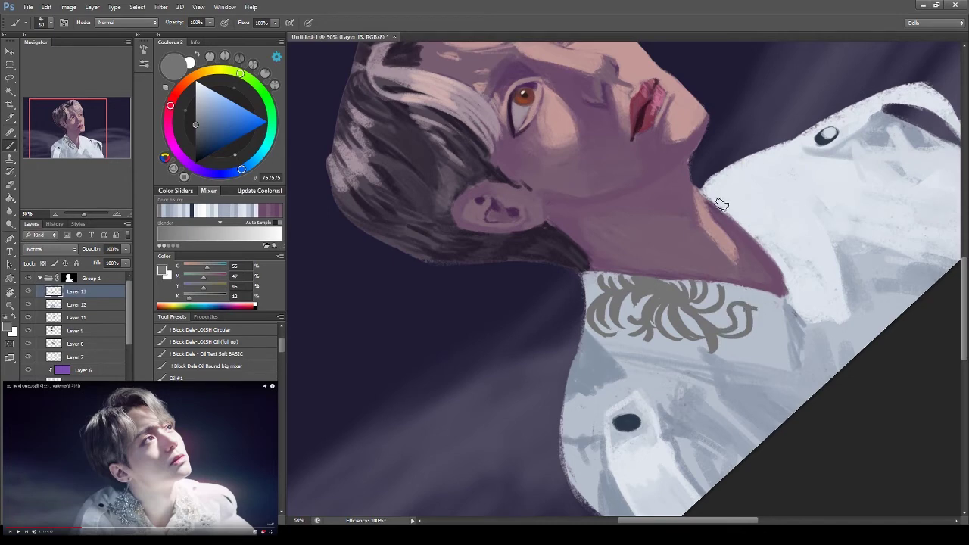
pyautogui.press('t')
pyautogui.press('b')
pyautogui.moveTo(356, 371); pyautogui.dragTo(620, 227)
pyautogui.moveTo(681, 350); pyautogui.dragTo(764, 306)
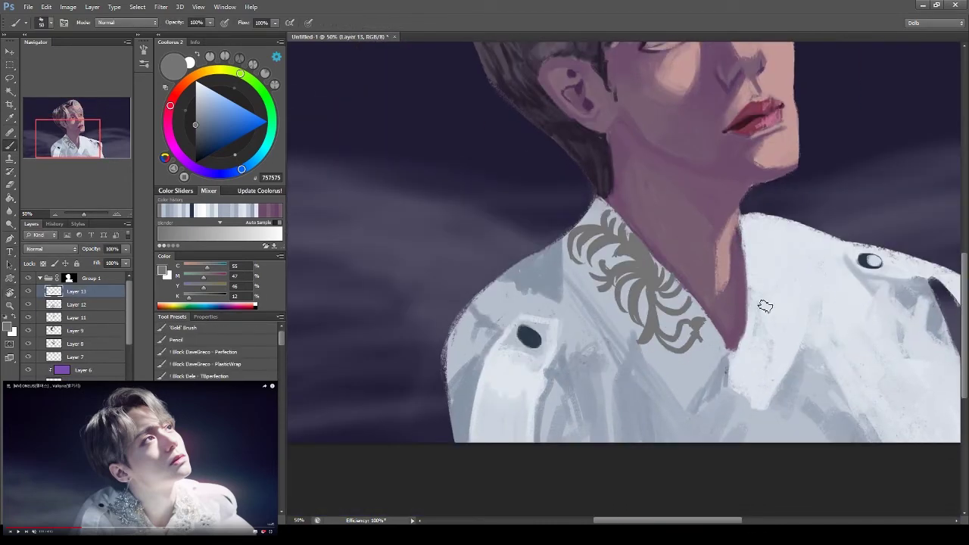
# Paint lighter grey embroidery curls on the right collar and sample lighter highlight tones
pyautogui.keyDown('alt'); pyautogui.click(764, 305); pyautogui.keyUp('alt')
pyautogui.moveTo(754, 273); pyautogui.dragTo(776, 277)
pyautogui.moveTo(784, 315); pyautogui.dragTo(775, 356)
pyautogui.moveTo(757, 288); pyautogui.dragTo(802, 299)
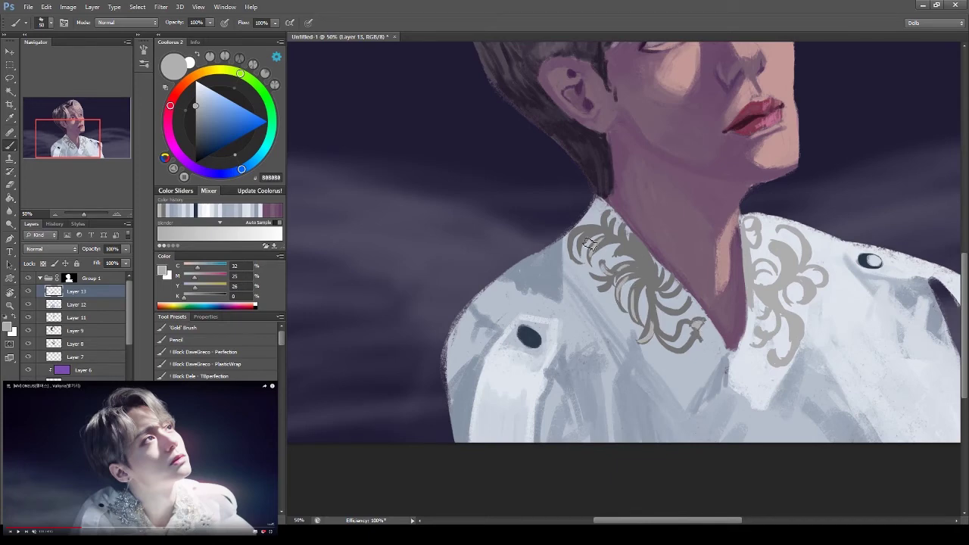
pyautogui.keyDown('alt'); pyautogui.click(788, 340); pyautogui.keyUp('alt')
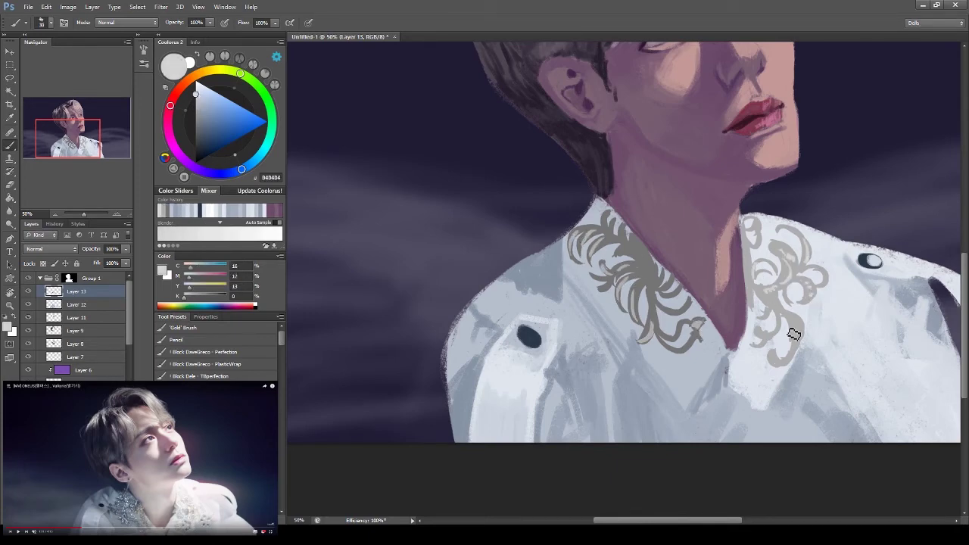
pyautogui.keyDown('alt'); pyautogui.click(790, 256); pyautogui.keyUp('alt')
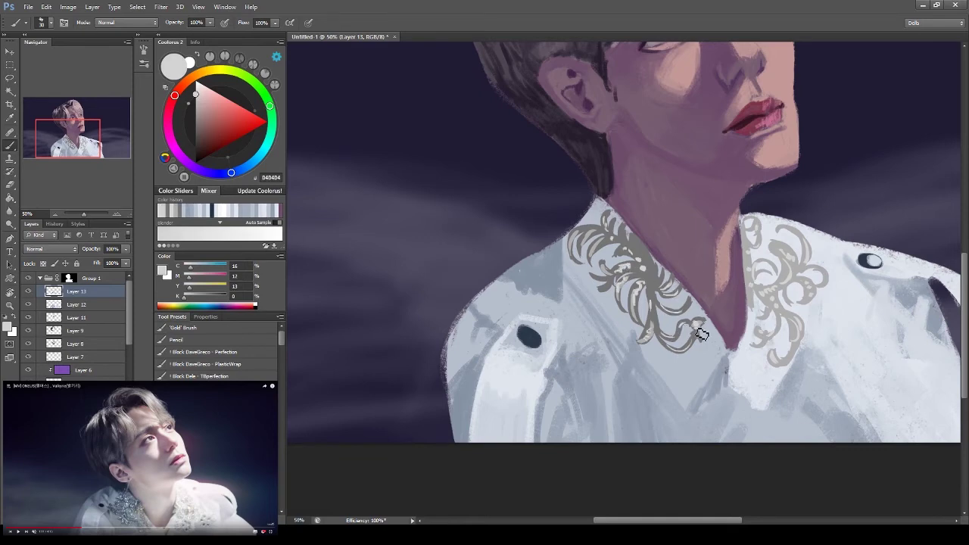
pyautogui.moveTo(698, 327); pyautogui.dragTo(584, 217)
pyautogui.keyDown('alt'); pyautogui.click(522, 303); pyautogui.keyUp('alt')
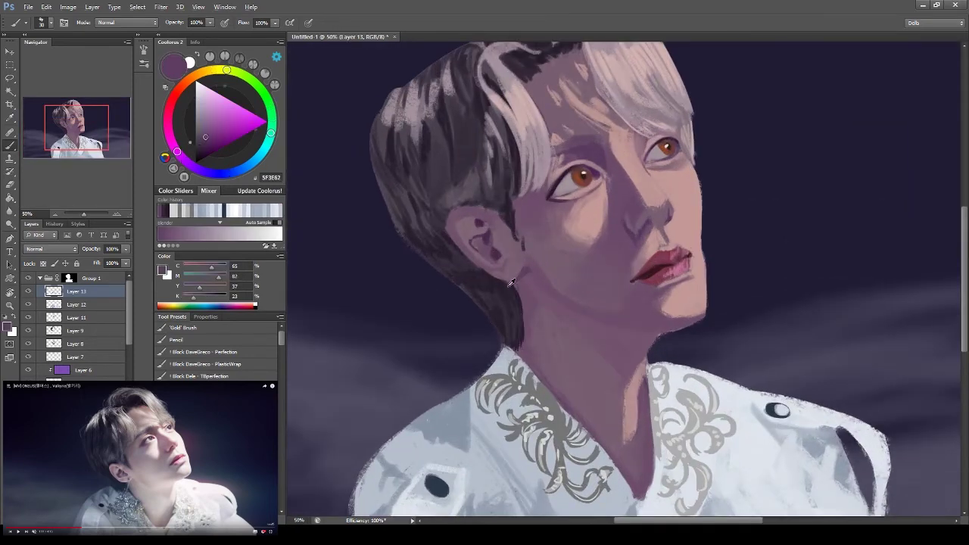
# Paint a small near-black earring below the ear on a new layer, with a light grey highlight
pyautogui.keyDown('alt'); pyautogui.click(524, 272); pyautogui.keyUp('alt')
pyautogui.hotkey('ctrl', 'shift', 'alt', 'n')
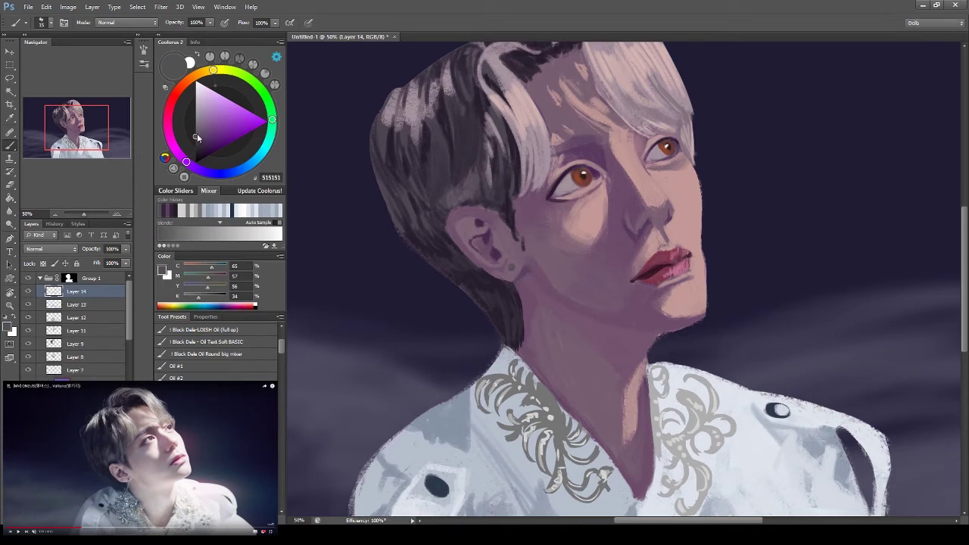
pyautogui.keyDown('alt'); pyautogui.click(518, 273); pyautogui.keyUp('alt')
pyautogui.moveTo(519, 273); pyautogui.dragTo(500, 367)
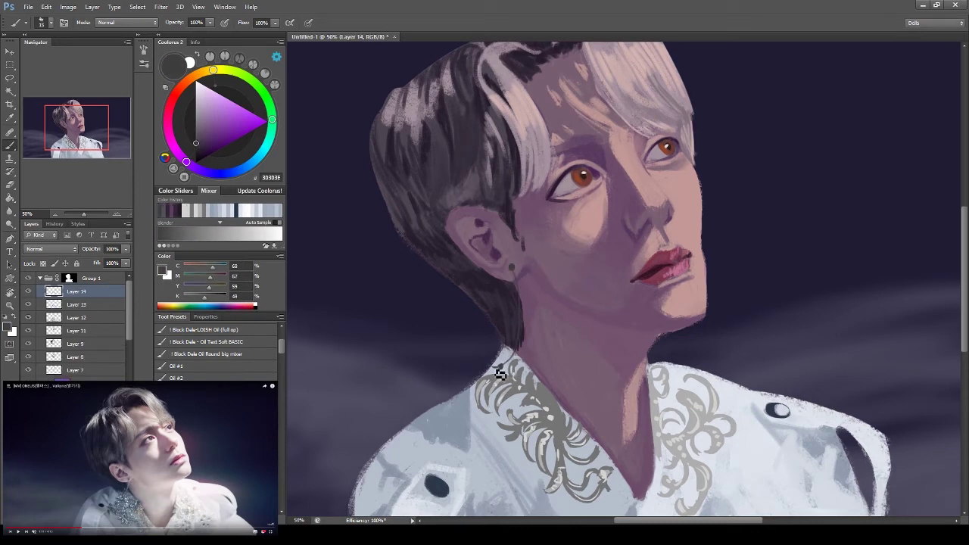
pyautogui.keyDown('alt'); pyautogui.click(507, 175); pyautogui.keyUp('alt')
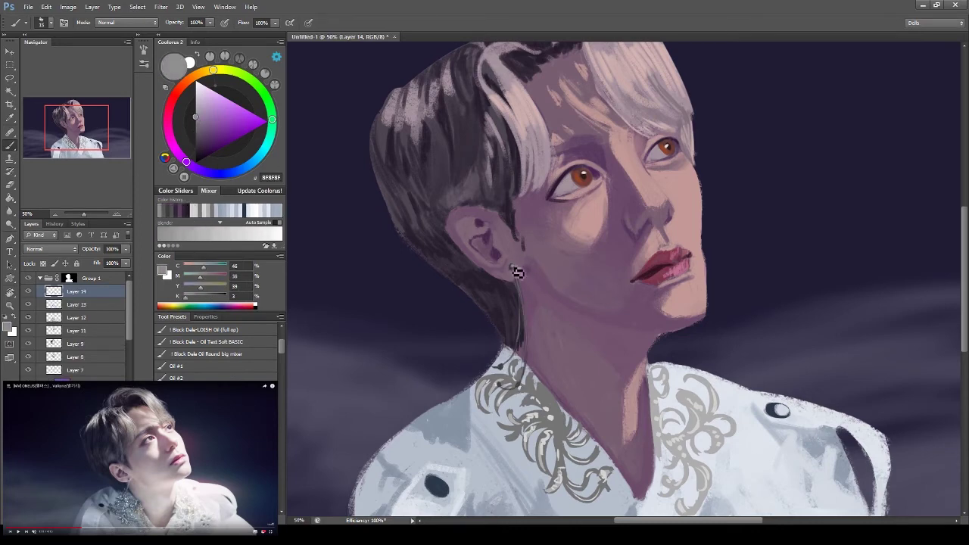
pyautogui.hotkey('ctrl', '-')
# Load the embroidery as a selection and add a Soft Light layer above it for shading
pyautogui.hotkey('alt', '[')
pyautogui.hotkey('alt', '[')
pyautogui.keyDown('alt'); pyautogui.click(638, 399); pyautogui.keyUp('alt')
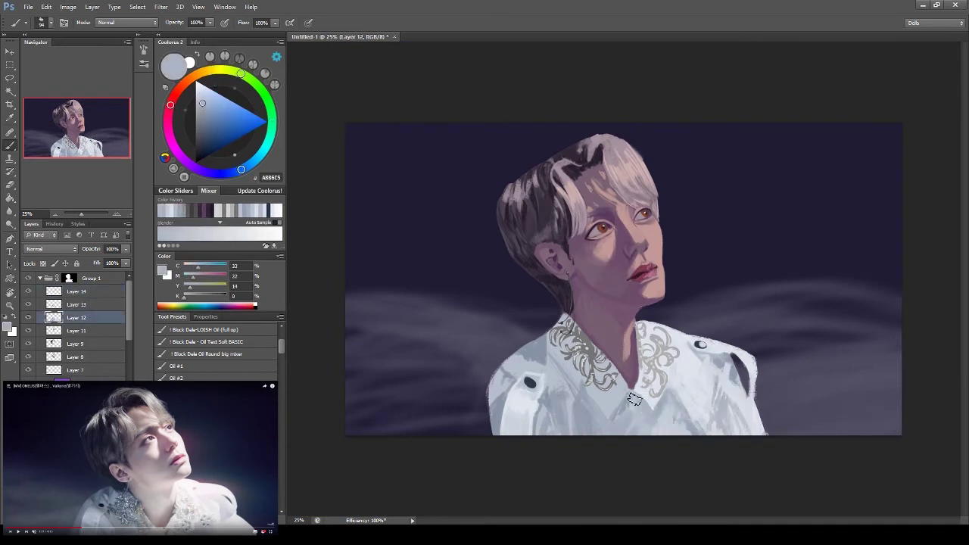
pyautogui.keyDown('ctrl'); pyautogui.click(53, 304); pyautogui.keyUp('ctrl')
pyautogui.press('g')
pyautogui.hotkey('ctrl', 'shift', 'alt', 'n')
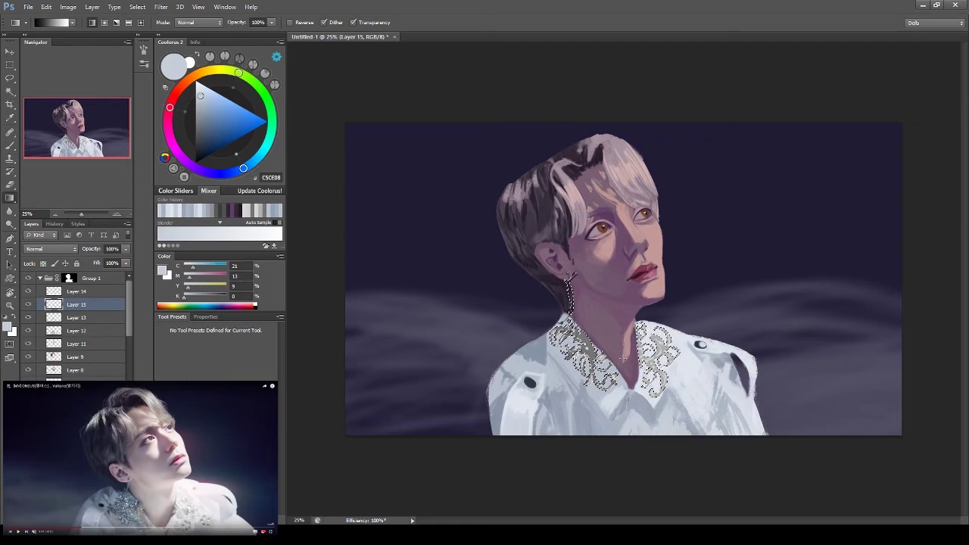
pyautogui.press('e')
pyautogui.hotkey('shift', 'alt', 'f')
pyautogui.hotkey('ctrl', 'd')
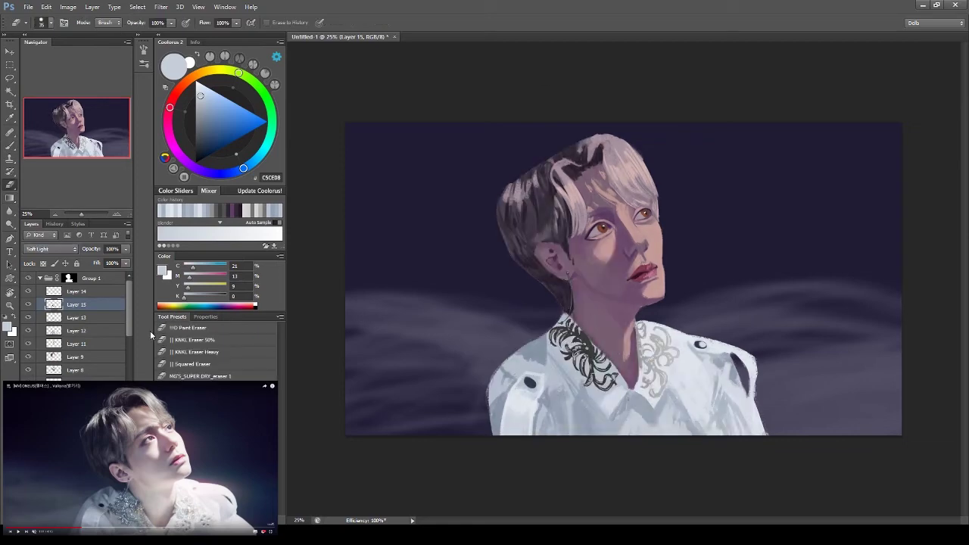
pyautogui.hotkey('ctrl', 'shift', 'd')
# Add an Overlay shading layer over the embroidery and paint light sparkle shading
pyautogui.hotkey('ctrl', 'shift', 'alt', 'n')
pyautogui.press('b')
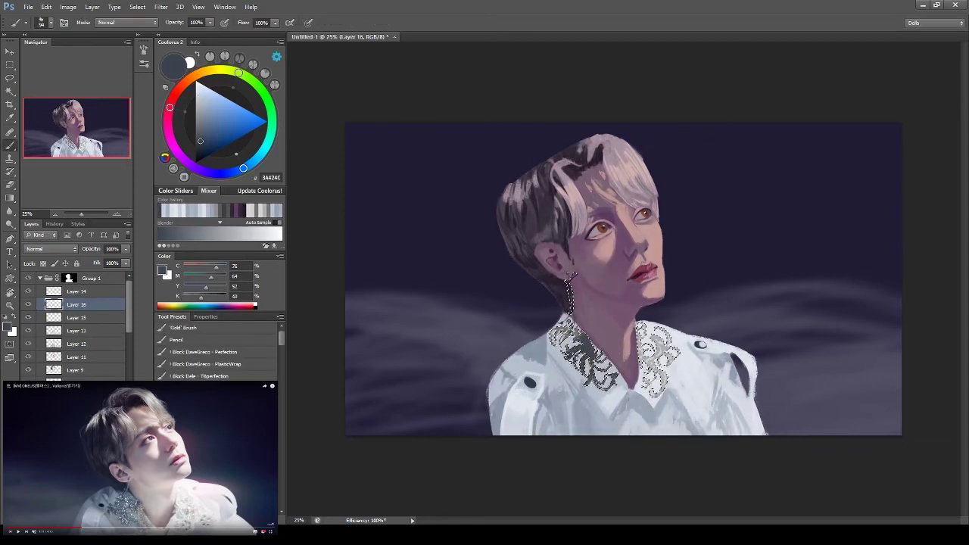
pyautogui.press('x')
pyautogui.hotkey('shift', 'alt', 'o')
pyautogui.press('space')
pyautogui.hotkey('ctrl', 'h')
# Add a new layer near the background and lay a vertical gradient down the canvas
pyautogui.scroll(-5, 77, 346)
pyautogui.hotkey('ctrl', 'shift', 'alt', 'n')
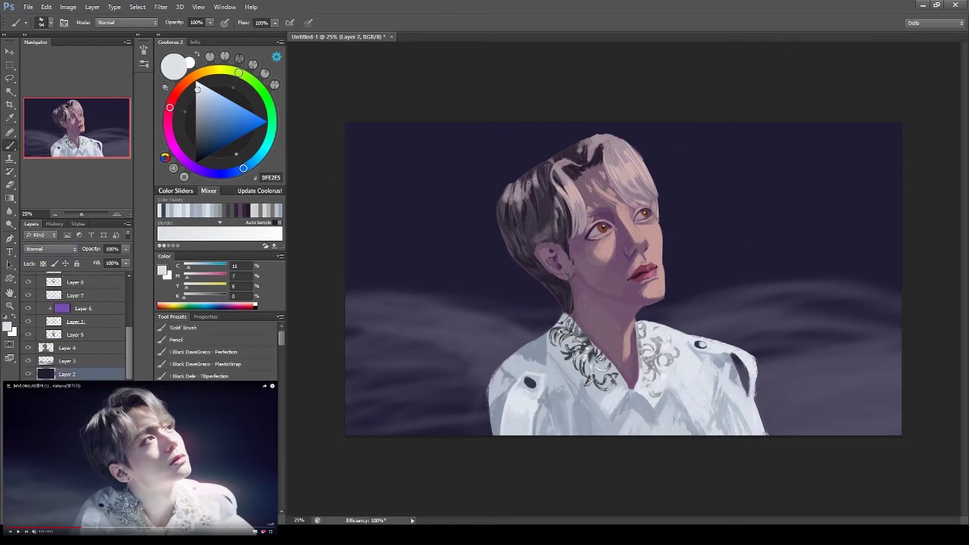
pyautogui.press('g')
pyautogui.moveTo(610, 110); pyautogui.dragTo(610, 348)
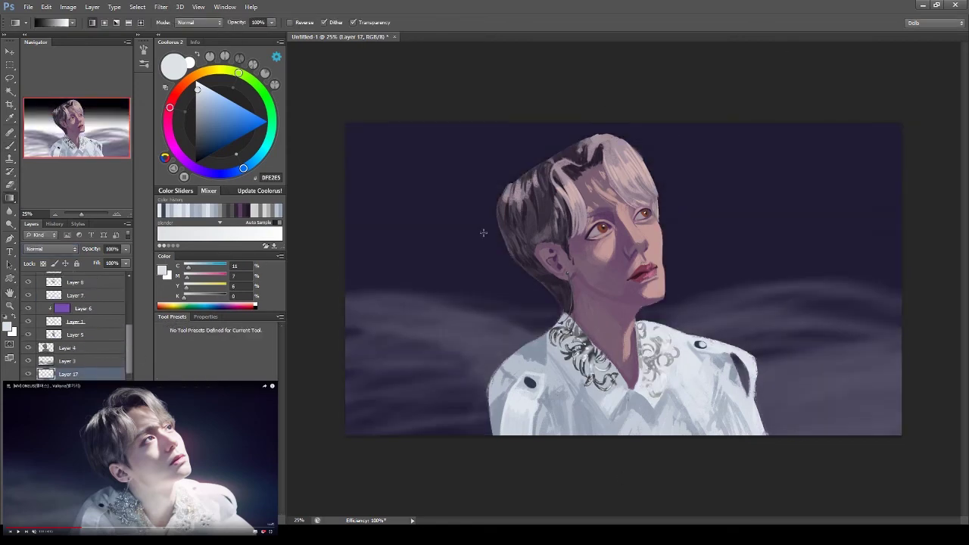
pyautogui.press('b')
pyautogui.click(202, 155)
# Darken the top of the background with navy, then add an Aqua Color Lookup at 50% fill
pyautogui.moveTo(356, 159); pyautogui.dragTo(893, 167)
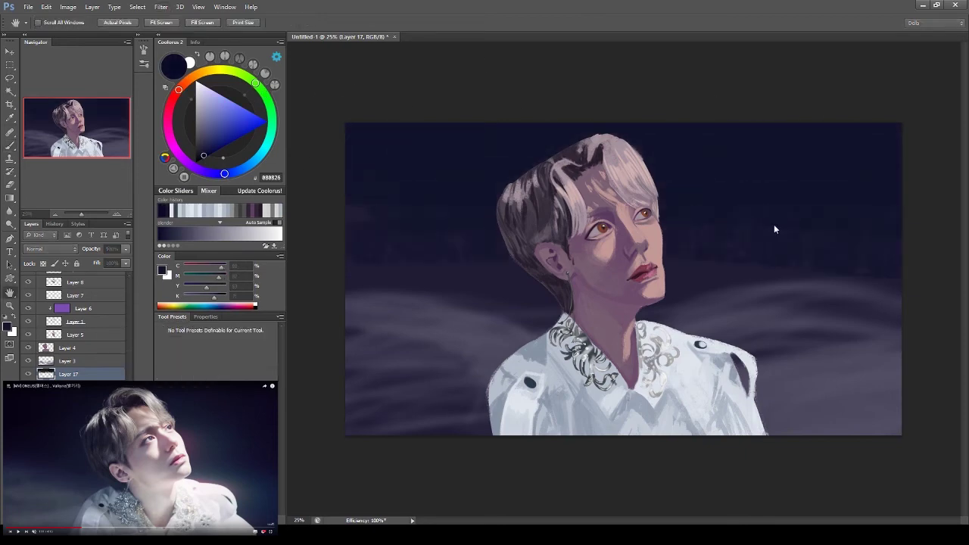
pyautogui.scroll(10, 91, 333)
pyautogui.click(69, 278)
pyautogui.press('F2')
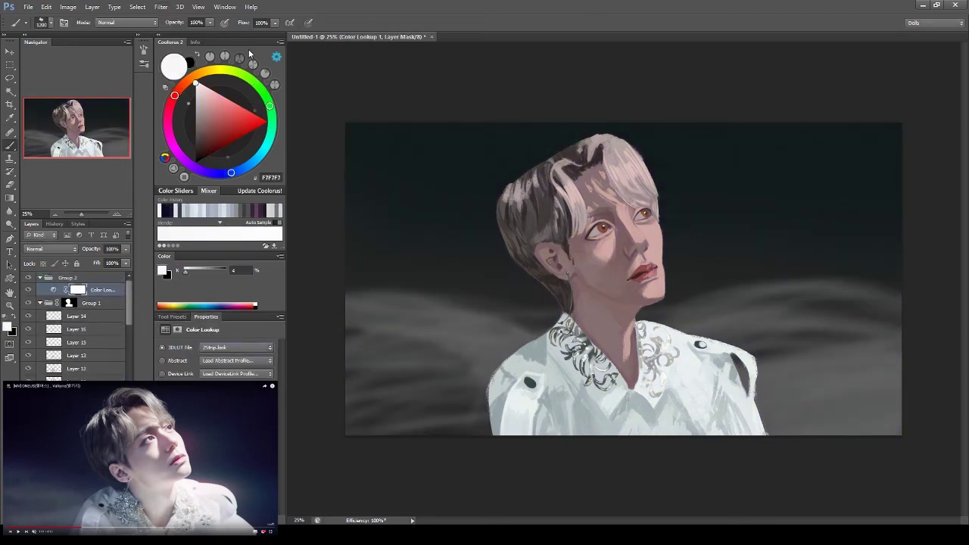
pyautogui.click(270, 349)
pyautogui.hotkey('shift', '5')
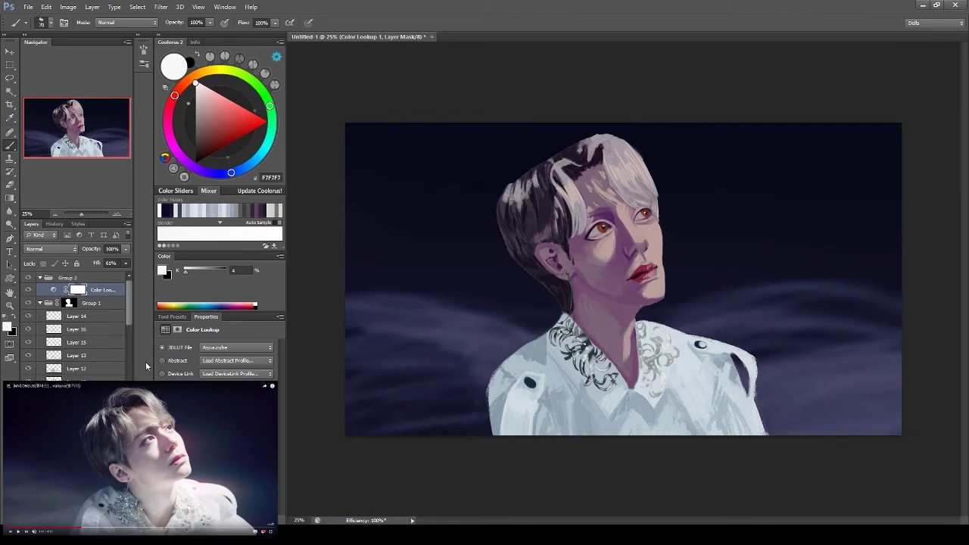
# Lasso the lower-right background and add a Curves adjustment to brighten it
pyautogui.press('l')
pyautogui.moveTo(611, 230); pyautogui.dragTo(629, 227)
pyautogui.moveTo(635, 325); pyautogui.dragTo(787, 435)
pyautogui.hotkey('ctrl', 'm')
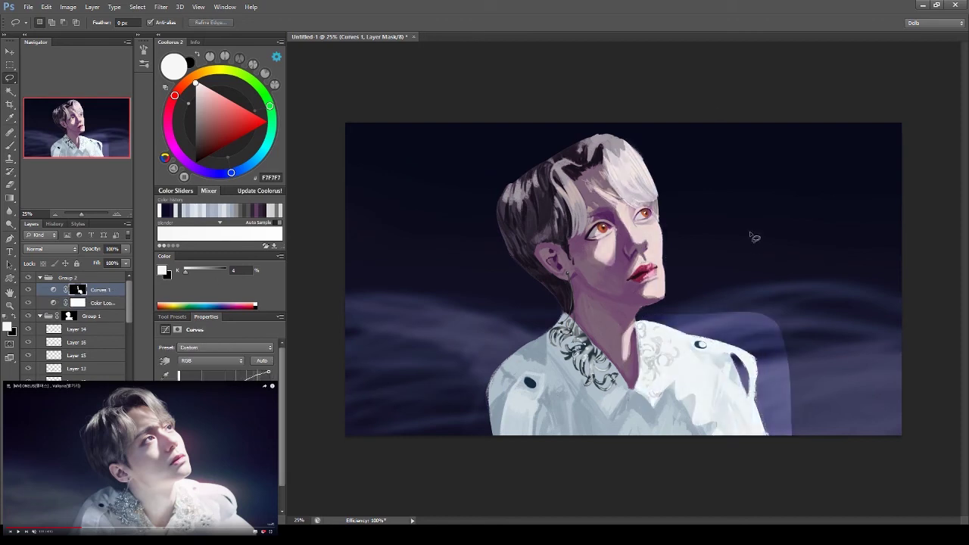
# Paint the Curves mask: black over part of the lower right, white on the hair's left side
pyautogui.press('b')
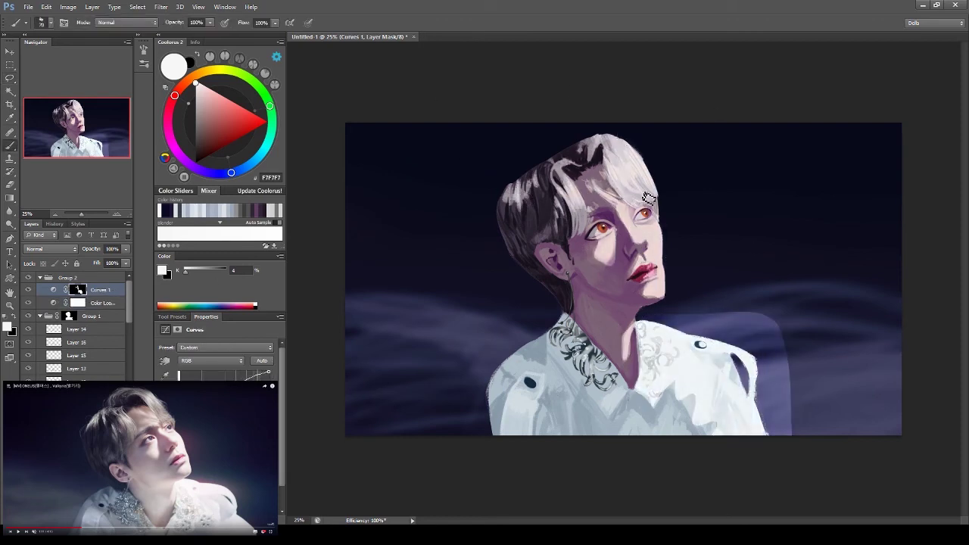
pyautogui.press('x')
pyautogui.press('e')
pyautogui.moveTo(662, 323)
pyautogui.mouseDown()
pyautogui.moveTo(749, 350)
pyautogui.moveTo(765, 424)
pyautogui.moveTo(787, 409)
pyautogui.moveTo(703, 370)
pyautogui.moveTo(704, 420)
pyautogui.mouseUp()
pyautogui.press('x')
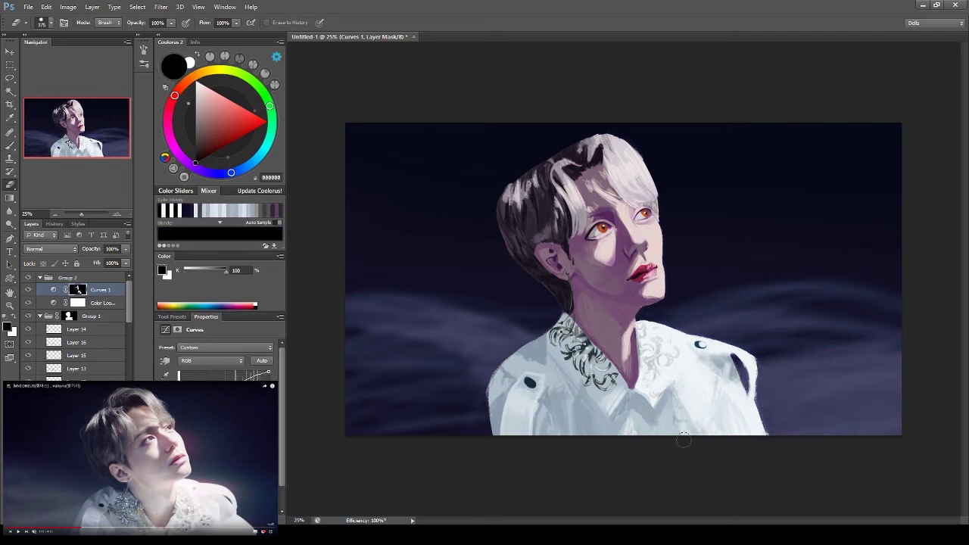
pyautogui.moveTo(507, 214); pyautogui.dragTo(610, 274)
pyautogui.press('x')
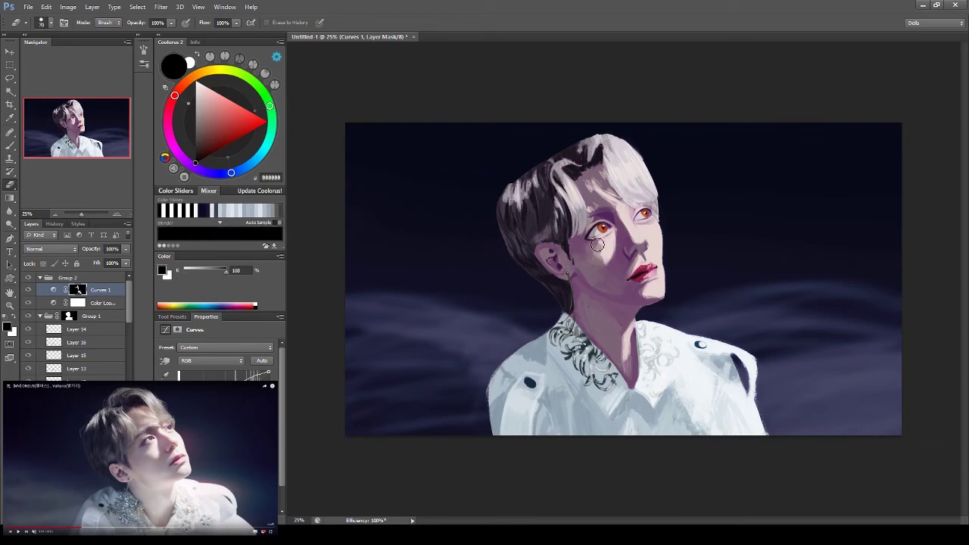
pyautogui.press('x')
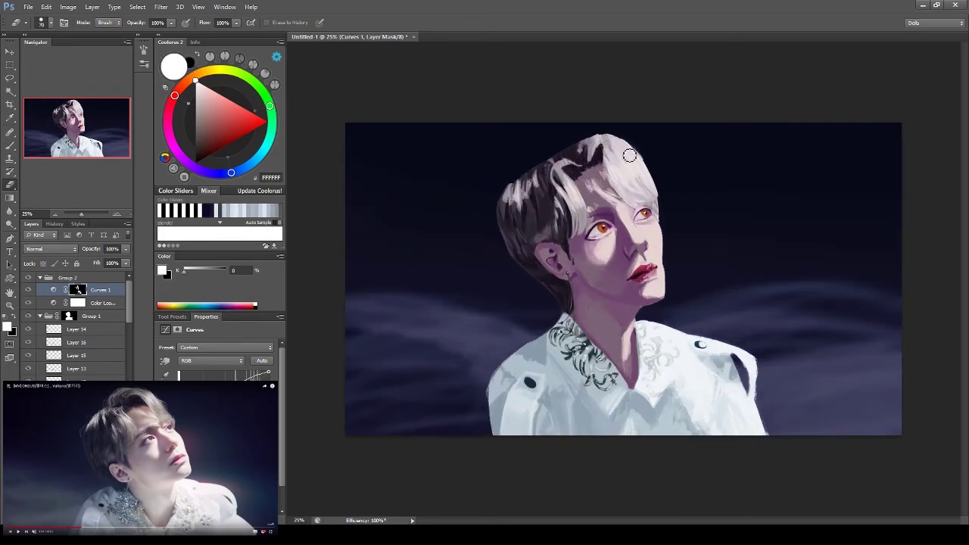
# Switch the Color Lookup grade's 3DLUT to Crisp_Warm.look
pyautogui.click(103, 303)
pyautogui.scroll(-2, 219, 347)
pyautogui.scroll(-2, 219, 347)
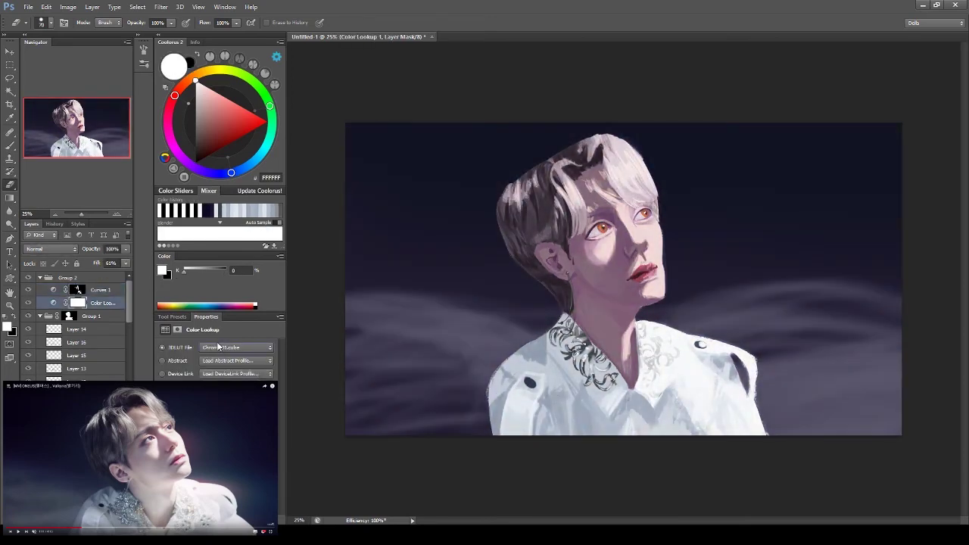
pyautogui.scroll(-1, 257, 350)
pyautogui.scroll(-1, 257, 350)
pyautogui.scroll(-1, 258, 350)
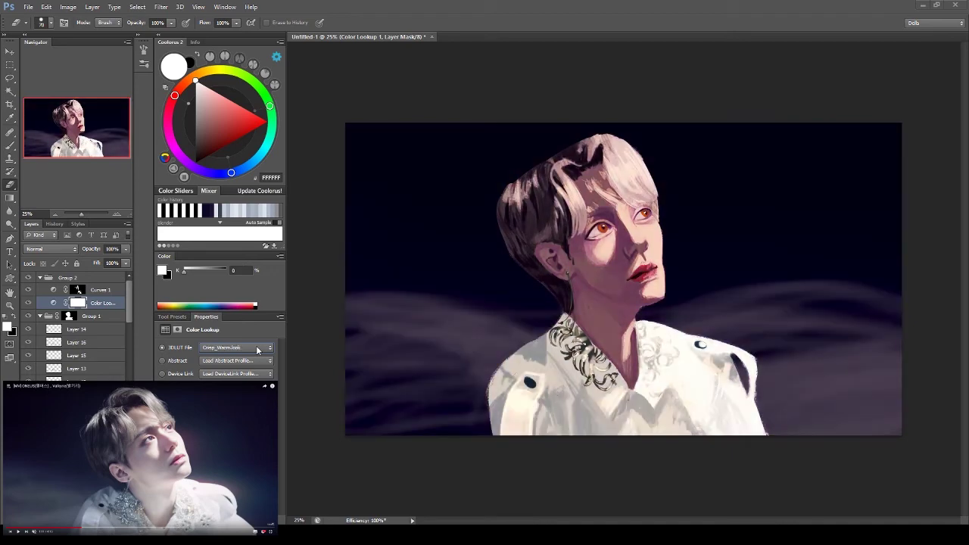
# Add a Color Balance with Shadows Cyan-Red at 4, then collapse the group
pyautogui.hotkey('ctrl', 'b')
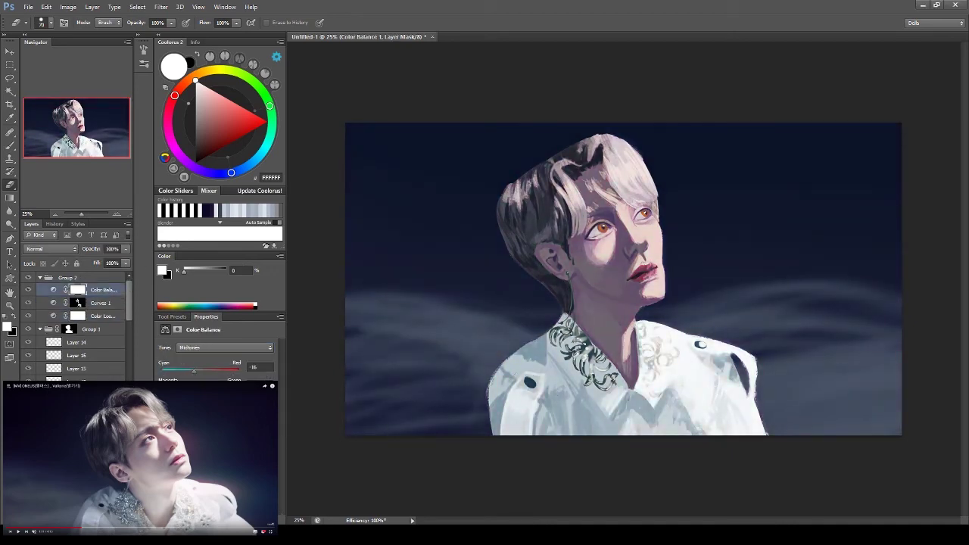
pyautogui.click(53, 289)
pyautogui.scroll(1, 224, 348)
pyautogui.moveTo(194, 370); pyautogui.dragTo(198, 370)
pyautogui.click(28, 316)
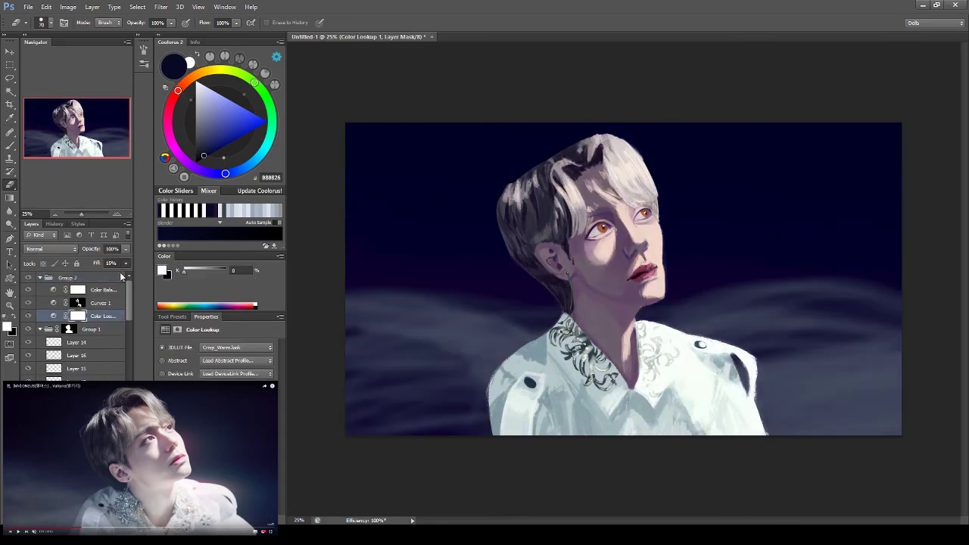
pyautogui.click(104, 287)
pyautogui.click(39, 278)
pyautogui.click(68, 290)
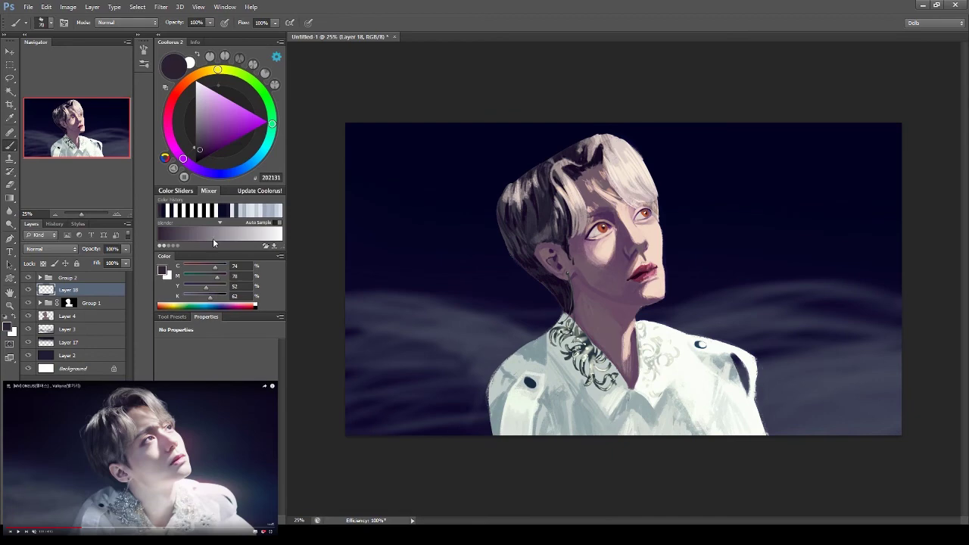
# Sample dark and light hair colours and a skin tone, touching up the Curves mask
pyautogui.keyDown('alt'); pyautogui.click(550, 164); pyautogui.keyUp('alt')
pyautogui.keyDown('alt'); pyautogui.click(641, 170); pyautogui.keyUp('alt')
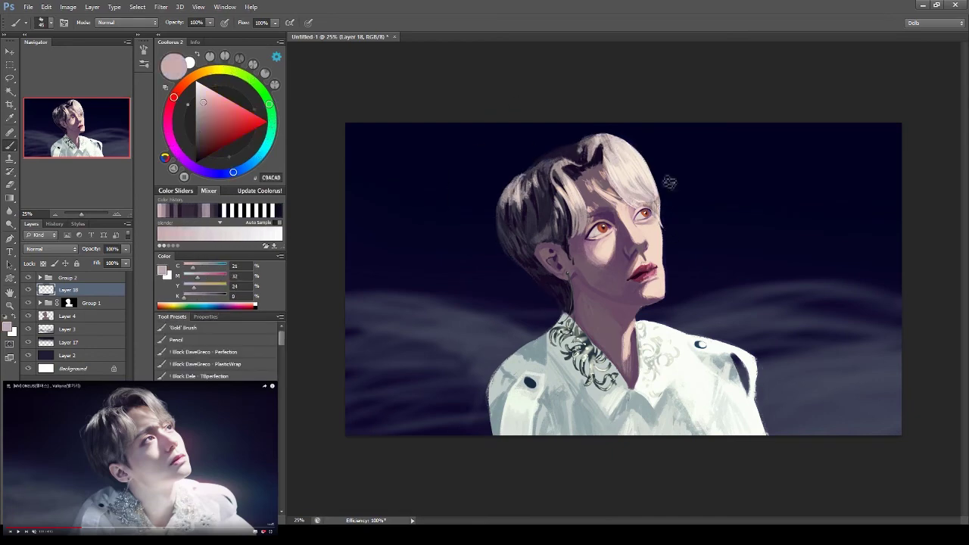
pyautogui.hotkey('alt', ']')
pyautogui.hotkey('alt', ']')
pyautogui.press('d')
pyautogui.press('e')
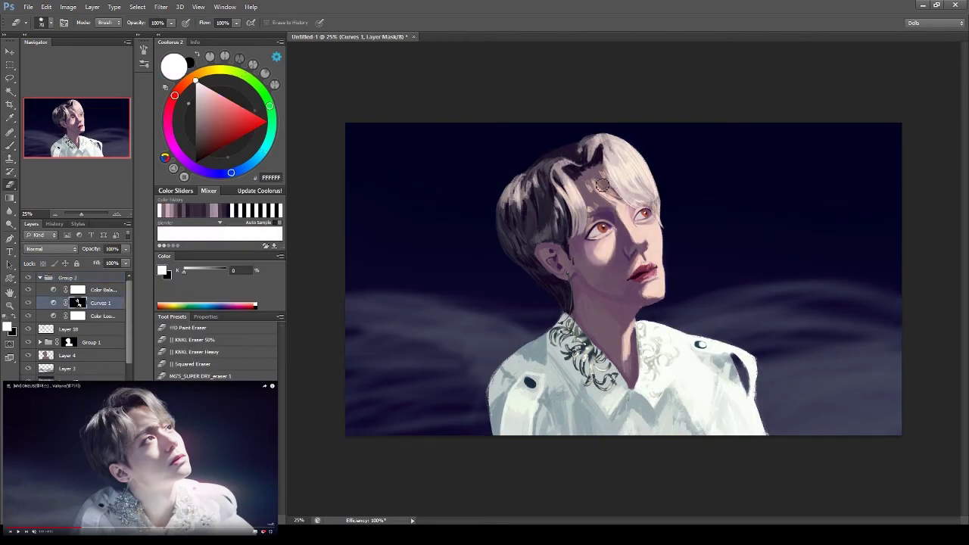
pyautogui.hotkey('alt', '[')
pyautogui.hotkey('alt', '[')
pyautogui.press('b')
pyautogui.keyDown('alt'); pyautogui.click(666, 235); pyautogui.keyUp('alt')
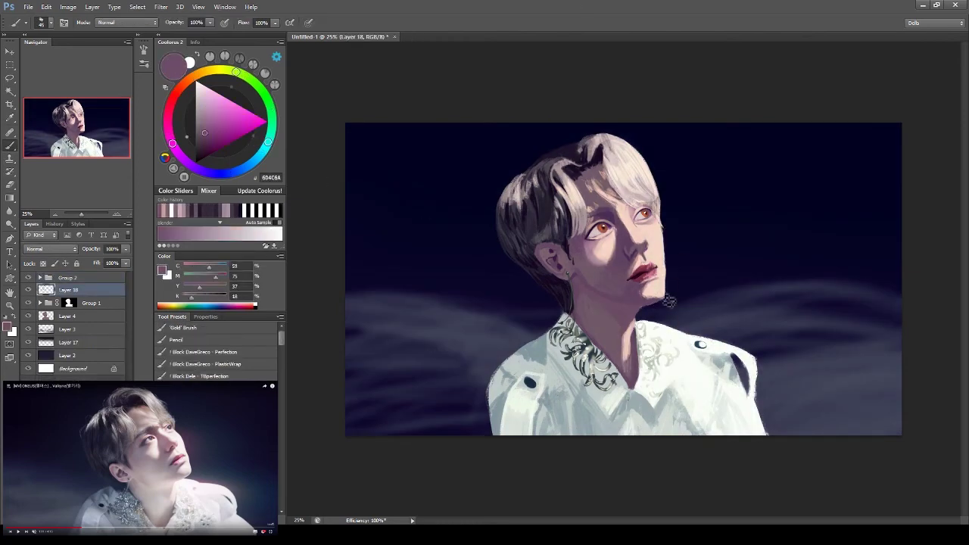
# Erase more of the brightening mask in black, add Layer 19, and pick a muted purple
pyautogui.hotkey('alt', ']')
pyautogui.hotkey('alt', ']')
pyautogui.press('e')
pyautogui.press('d')
pyautogui.press('x')
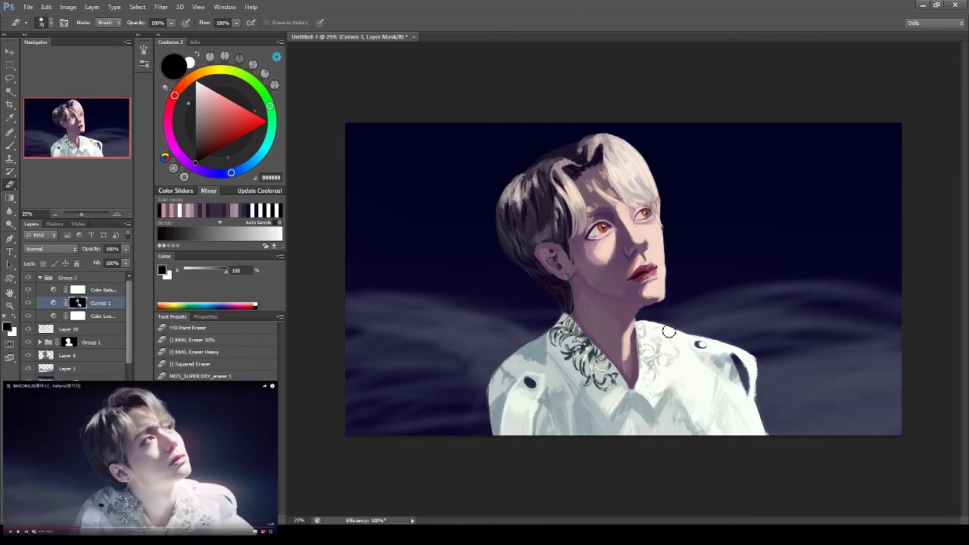
pyautogui.press('b')
pyautogui.hotkey('alt', '[')
pyautogui.hotkey('alt', '[')
pyautogui.hotkey('ctrl', 'shift', 'alt', 'n')
pyautogui.keyDown('alt'); pyautogui.click(612, 300); pyautogui.keyUp('alt')
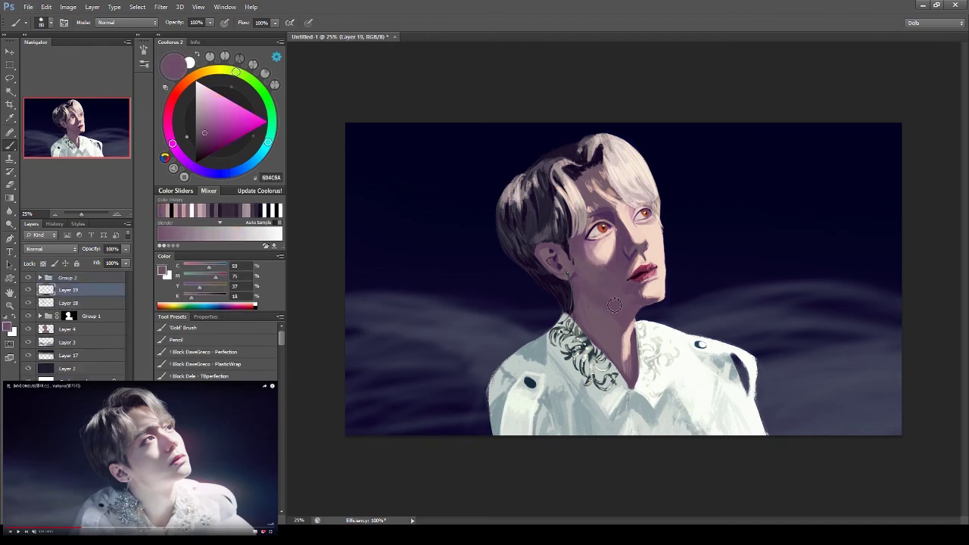
# Write a handwritten signature in the lower-right corner on new Layer 20
pyautogui.hotkey('ctrl', 'shift', 'alt', 'n')
pyautogui.hotkey('ctrl', '+')
pyautogui.hotkey('ctrl', '+')
pyautogui.moveTo(719, 314); pyautogui.dragTo(801, 333)
pyautogui.moveTo(727, 333)
pyautogui.mouseDown()
pyautogui.moveTo(783, 335)
pyautogui.moveTo(810, 303)
pyautogui.mouseUp()
pyautogui.hotkey('ctrl', '-')
# Shrink the signature, then pick mauve, dark red and dark brown for eye details on Layer 19
pyautogui.press('m')
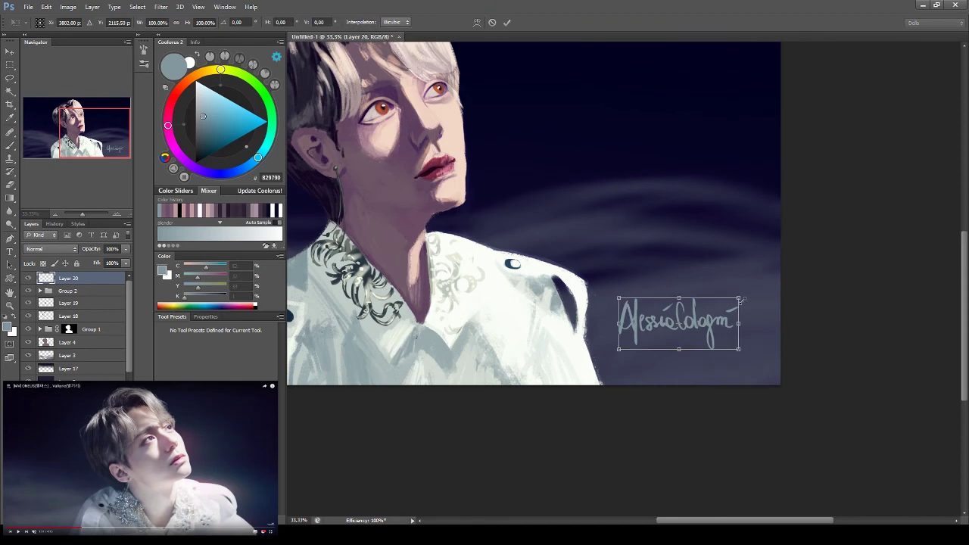
pyautogui.press('b')
pyautogui.keyDown('alt'); pyautogui.click(557, 248); pyautogui.keyUp('alt')
pyautogui.hotkey('alt', '[')
pyautogui.hotkey('alt', '[')
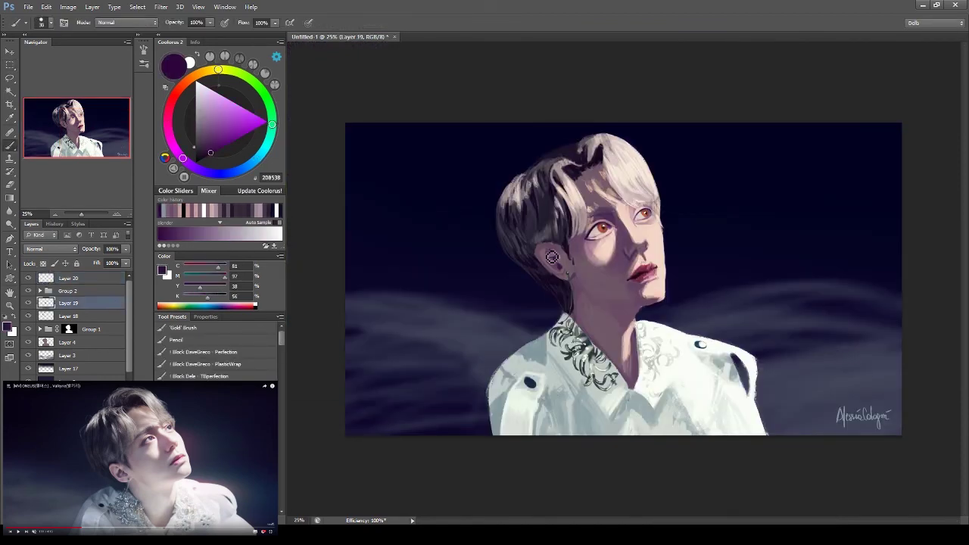
pyautogui.keyDown('alt'); pyautogui.click(635, 221); pyautogui.keyUp('alt')
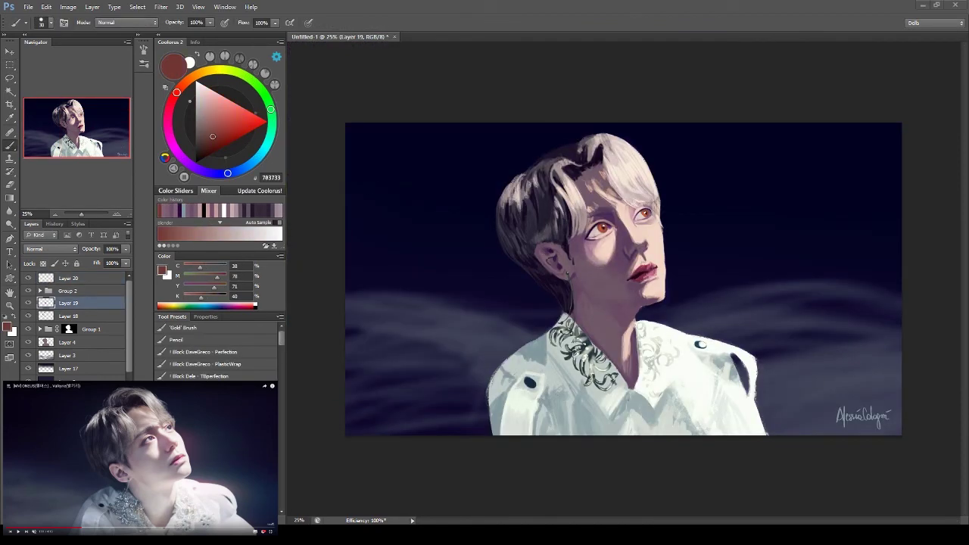
pyautogui.keyDown('alt'); pyautogui.click(600, 231); pyautogui.keyUp('alt')
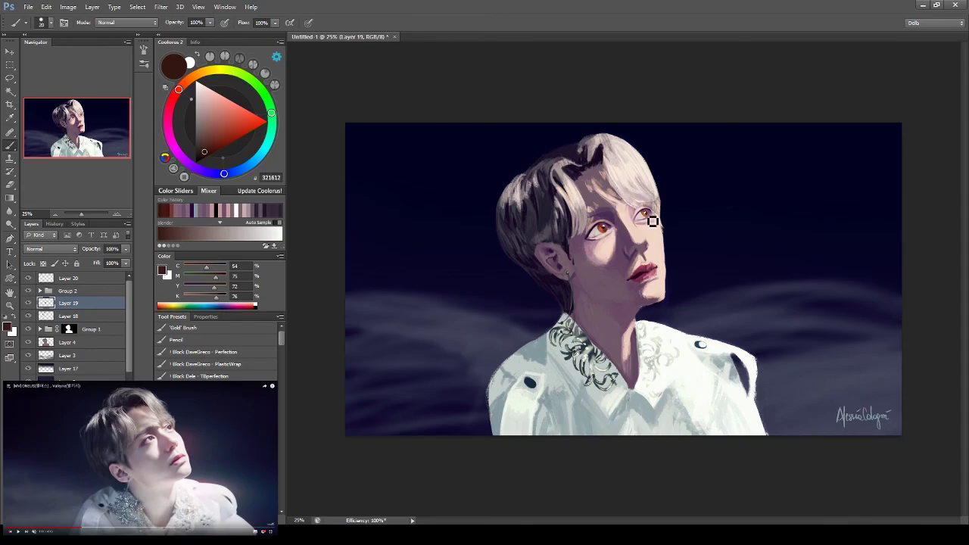